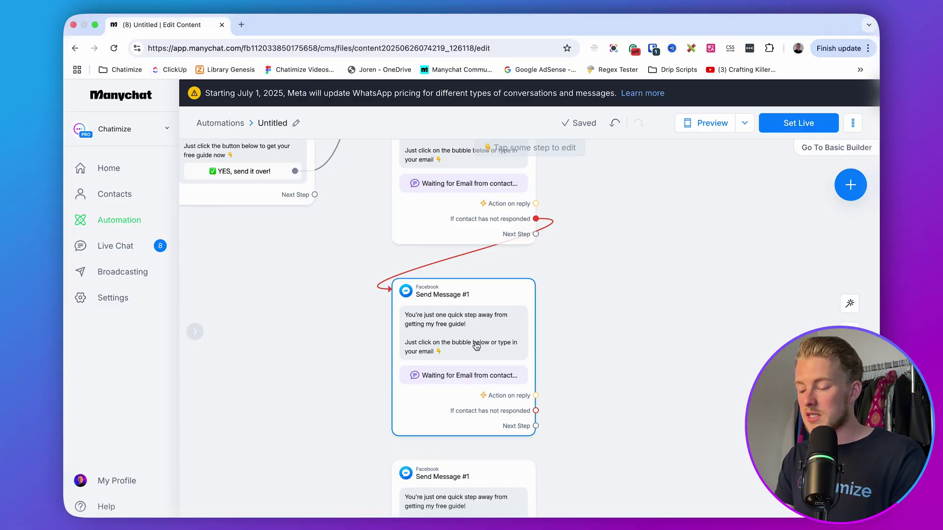
# Examine the email data collection settings of the second reminder message, including its opt-in and expiry options.
pyautogui.click(476, 343)
pyautogui.click(338, 315)
pyautogui.scroll(-3, 401, 330)
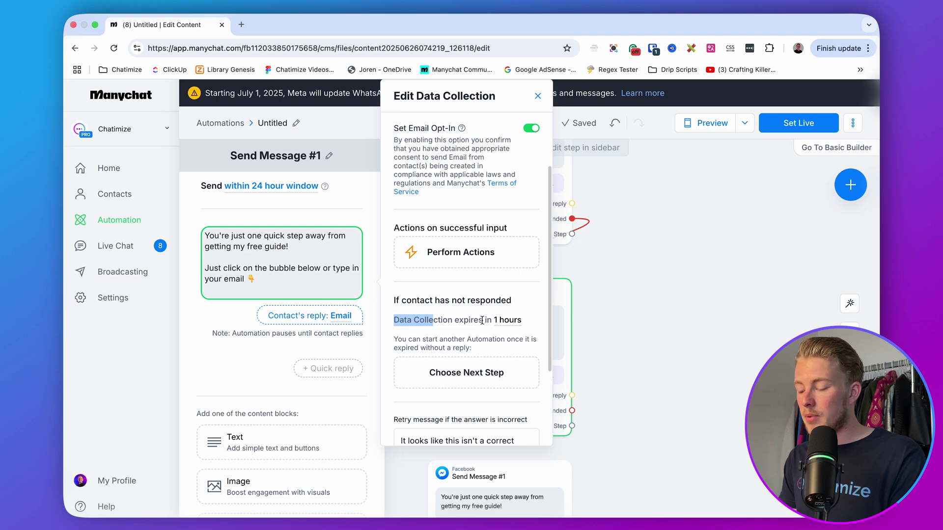
pyautogui.click(604, 333)
pyautogui.scroll(-3, 637, 331)
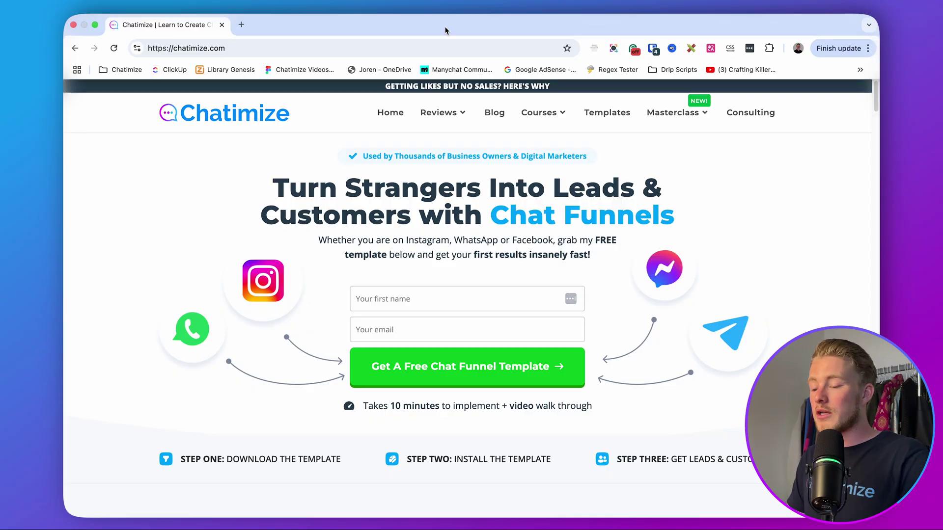
# Open the Manychat website through chatimize.com/mc/ and sign in to the existing account from the sign-up page.
pyautogui.click(428, 50)
pyautogui.write('/mc/')
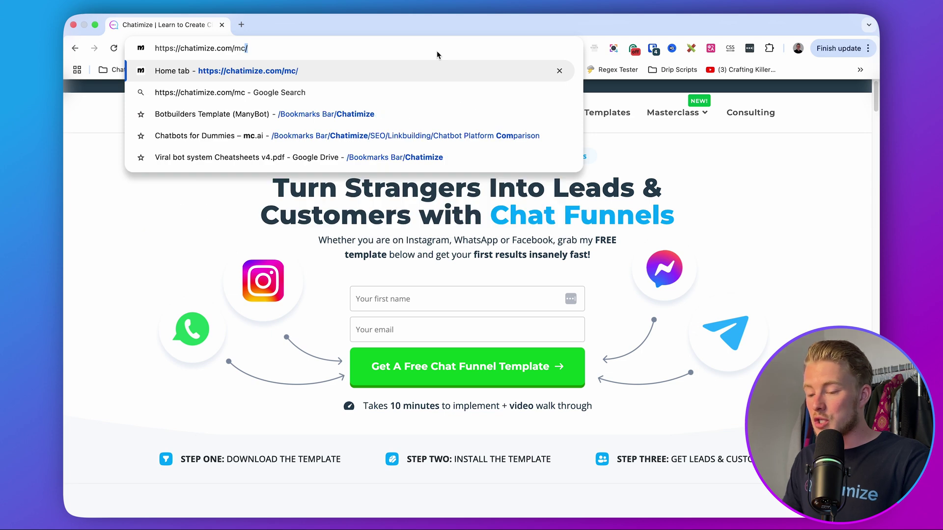
pyautogui.press('Return')
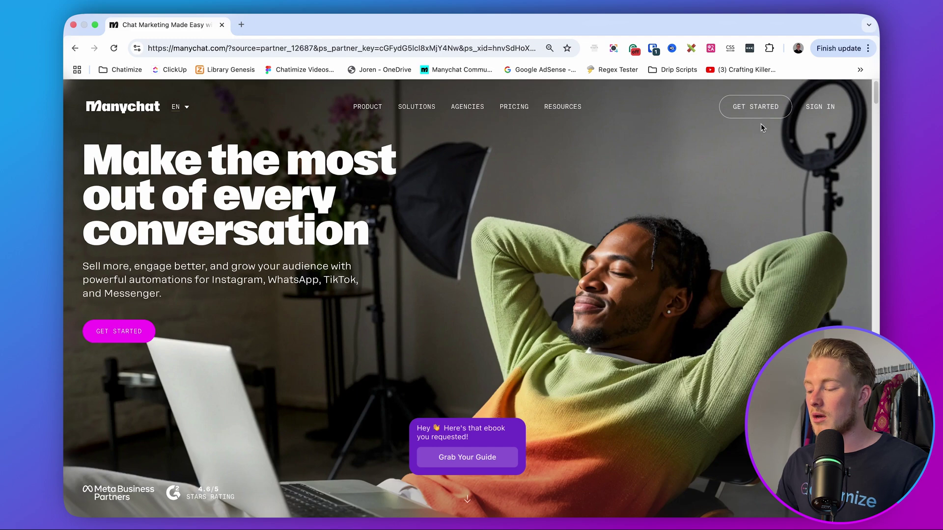
pyautogui.click(755, 112)
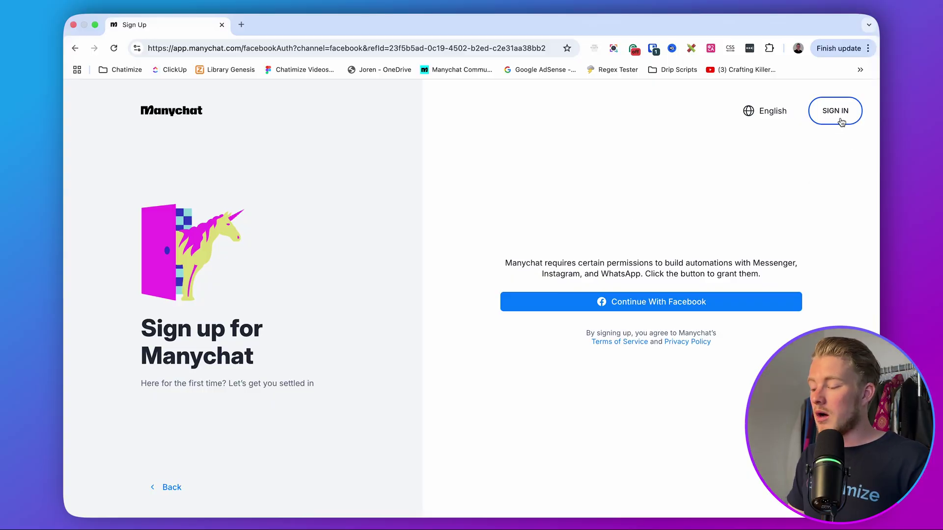
pyautogui.click(841, 114)
pyautogui.click(632, 242)
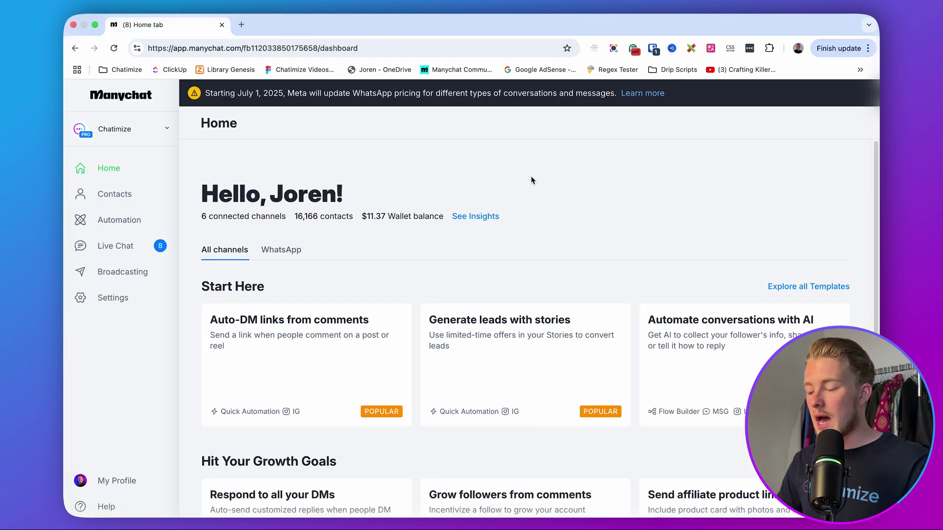
# Create a new automation and add the Messenger trigger "User comments on your Post".
pyautogui.click(109, 226)
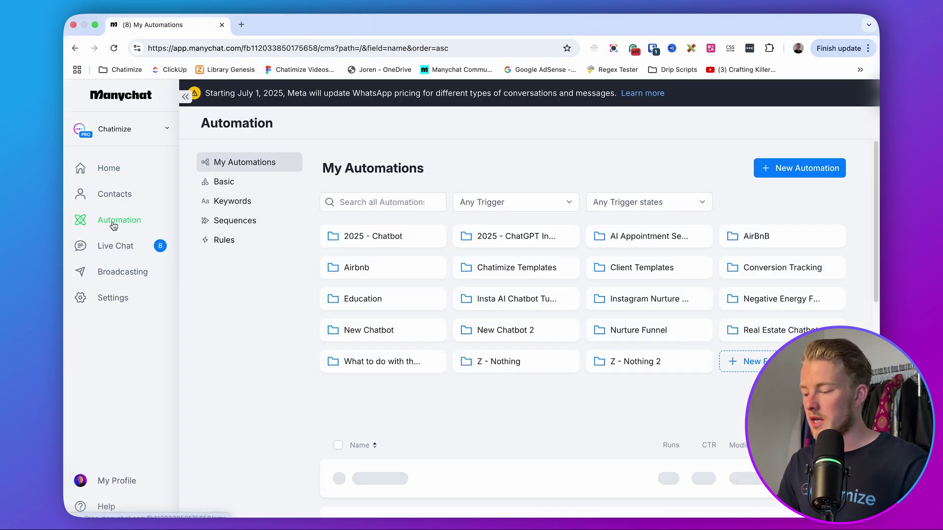
pyautogui.click(805, 169)
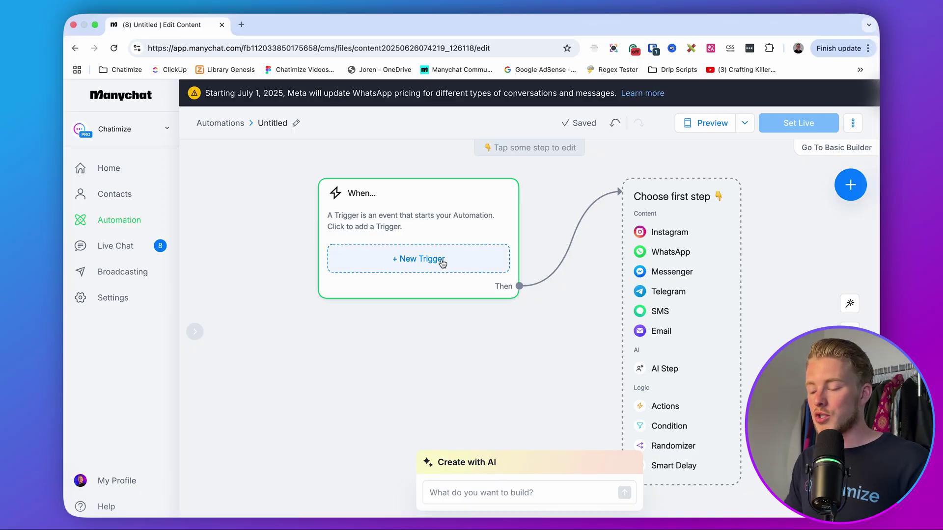
pyautogui.click(443, 264)
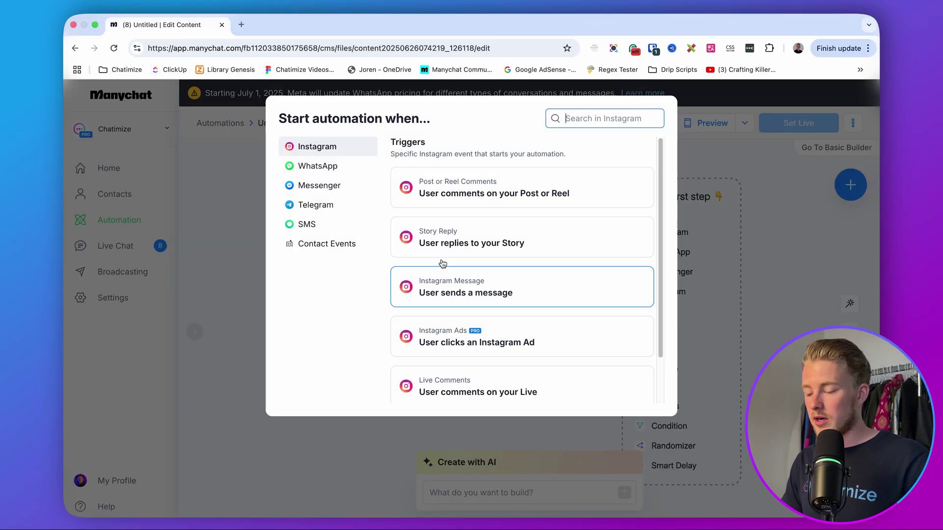
pyautogui.click(321, 192)
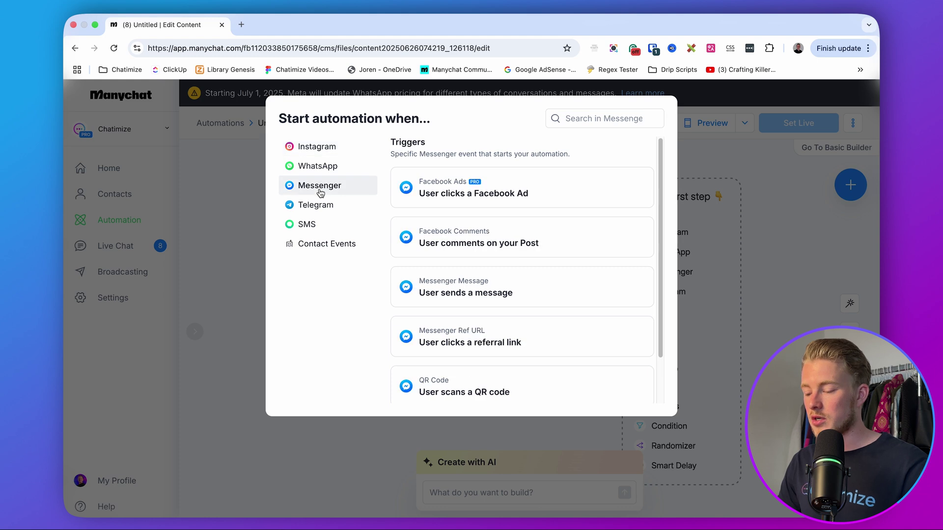
pyautogui.click(464, 247)
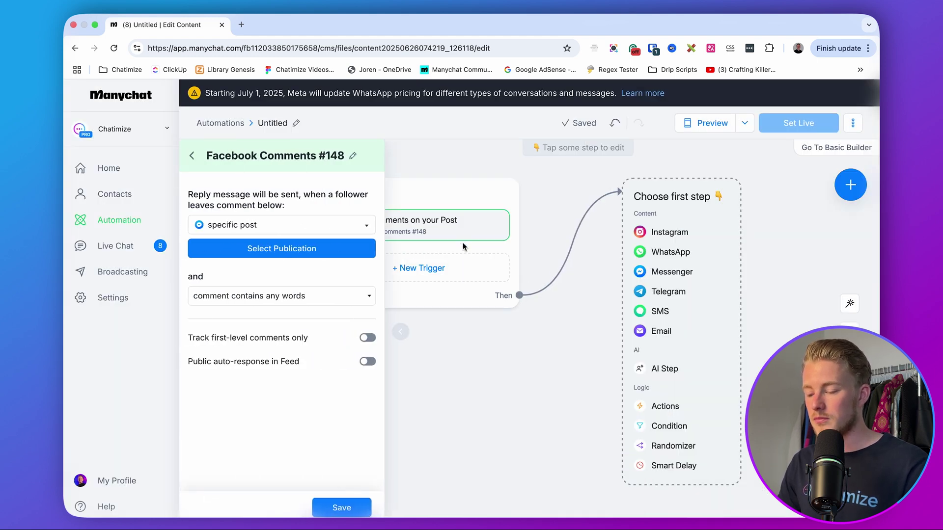
# Set the comment trigger to any post and comments containing the specific keywords GUIDE, GUIED and GUID.
pyautogui.click(321, 227)
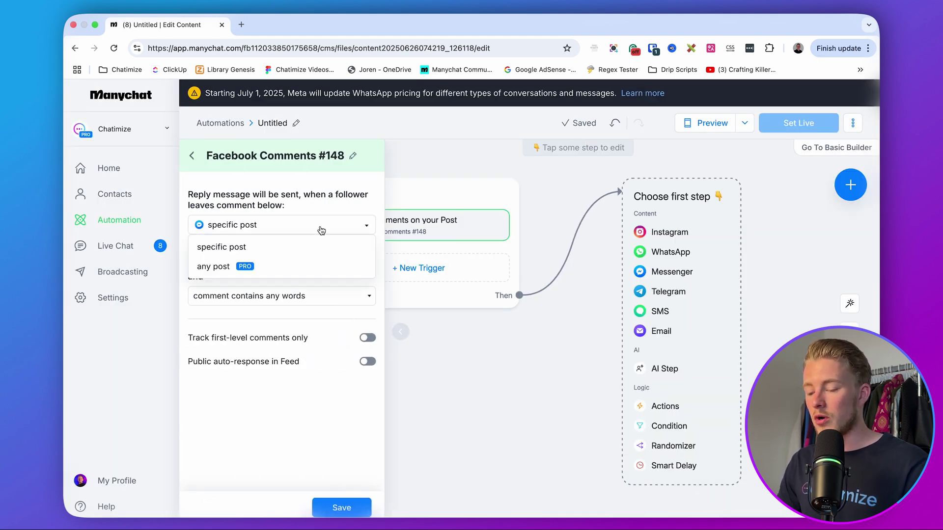
pyautogui.click(308, 269)
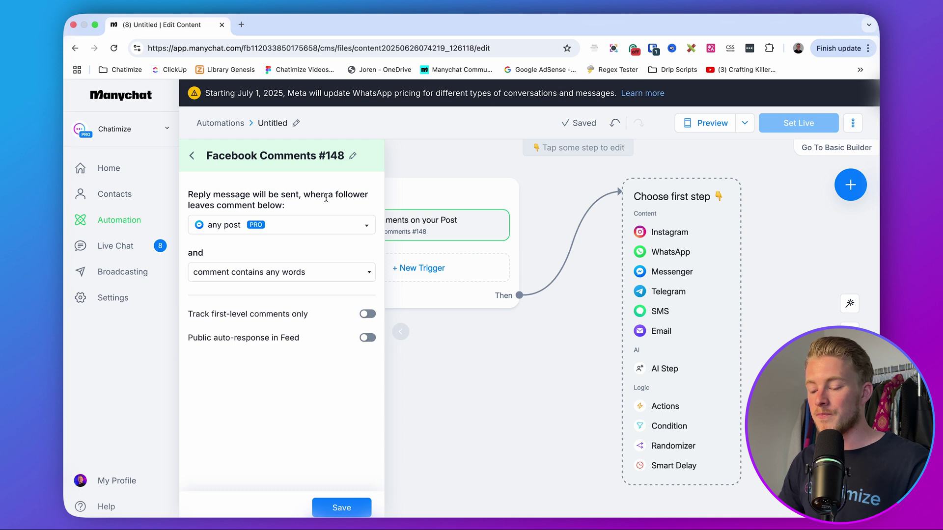
pyautogui.click(289, 274)
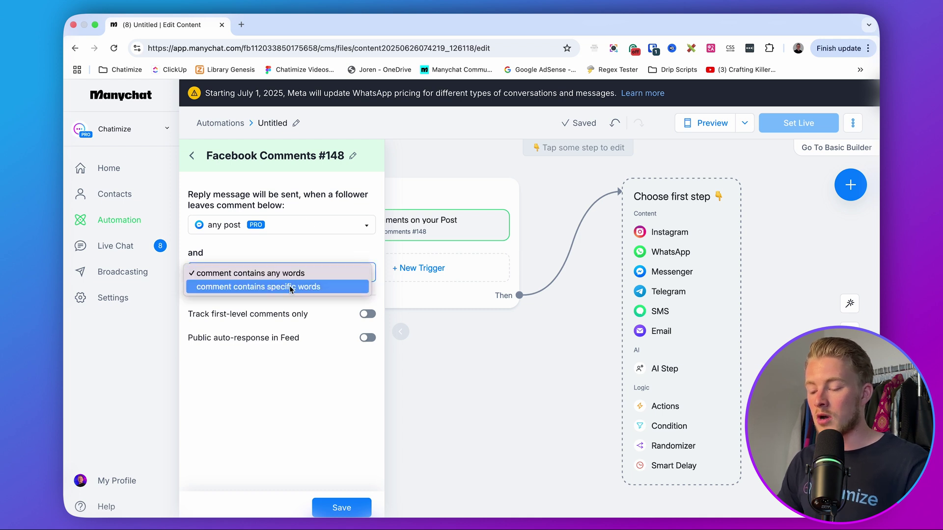
pyautogui.click(294, 287)
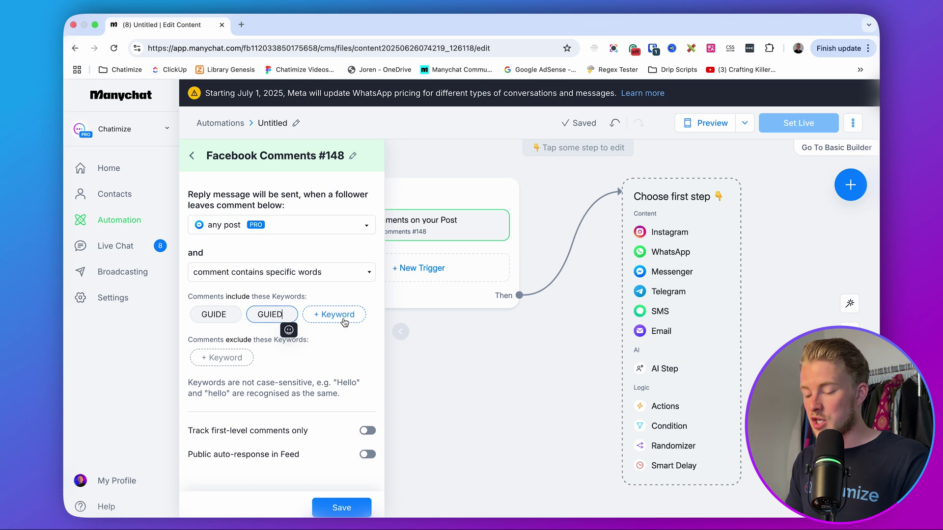
pyautogui.write('GUID')
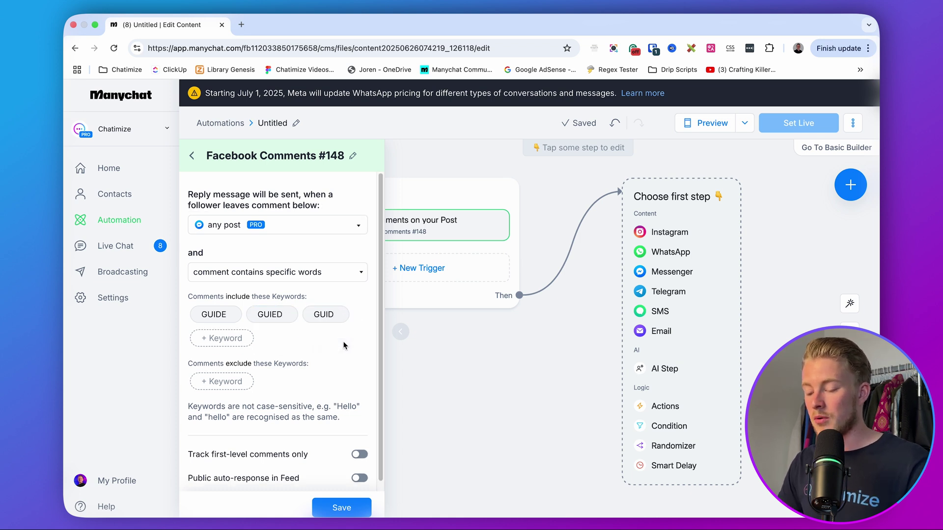
# Enable first-level comment tracking and public auto-response with the reply "Can't wait for you to start with investing, please check your DMs!".
pyautogui.scroll(-1, 274, 430)
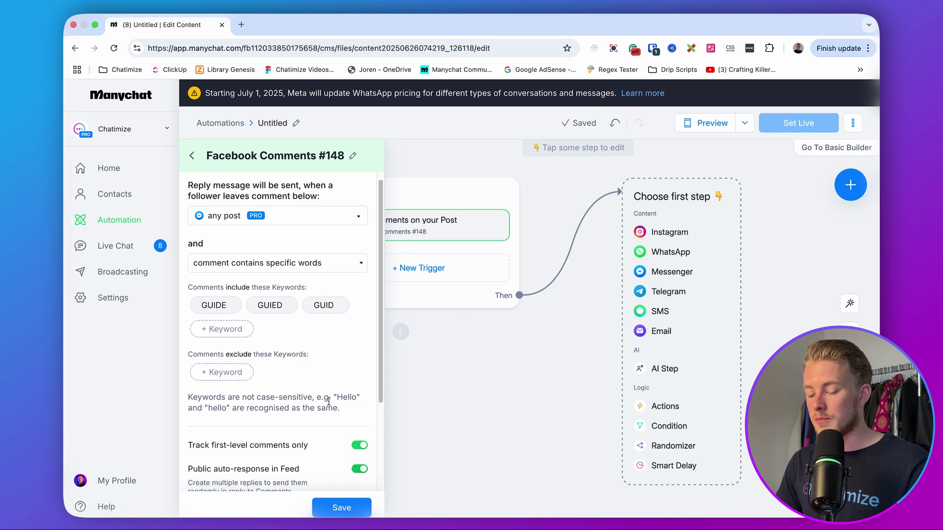
pyautogui.scroll(-5, 329, 402)
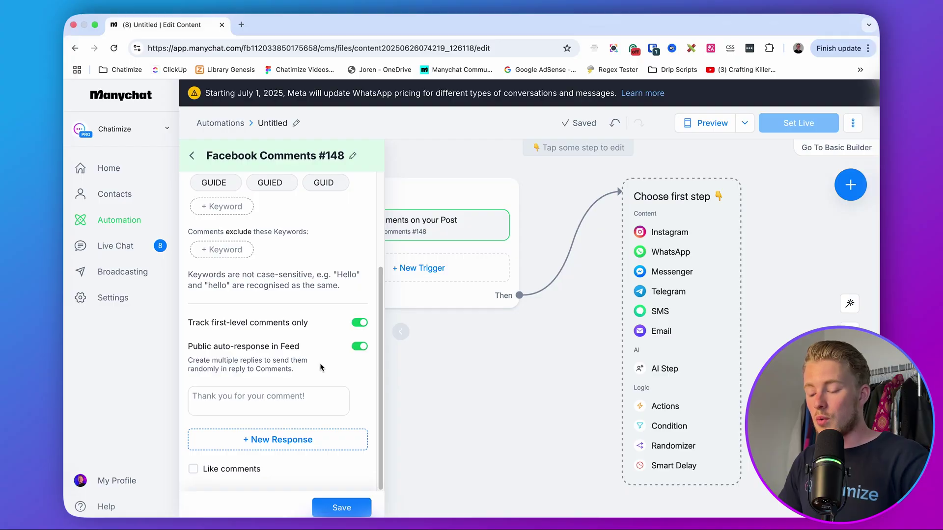
pyautogui.click(310, 396)
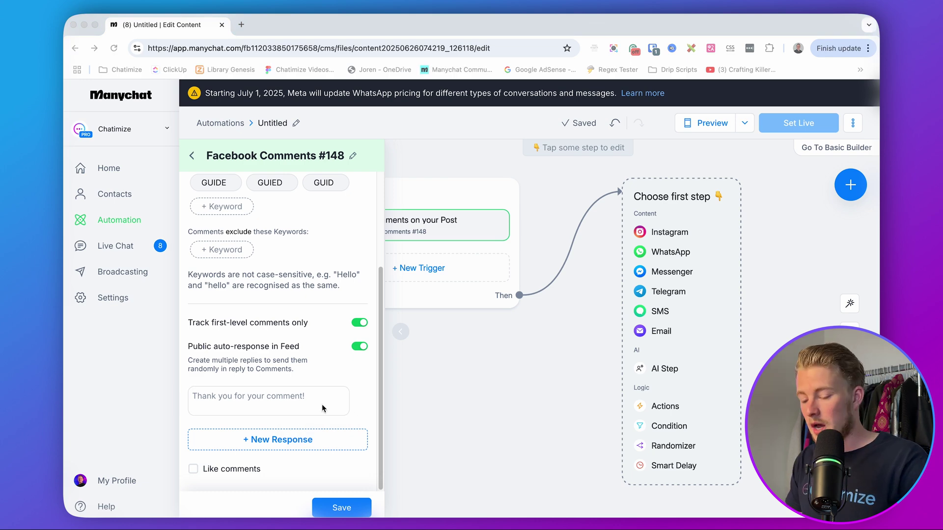
pyautogui.click(322, 409)
pyautogui.write('Can’t wait for you to start with investing, please check your DMs!')
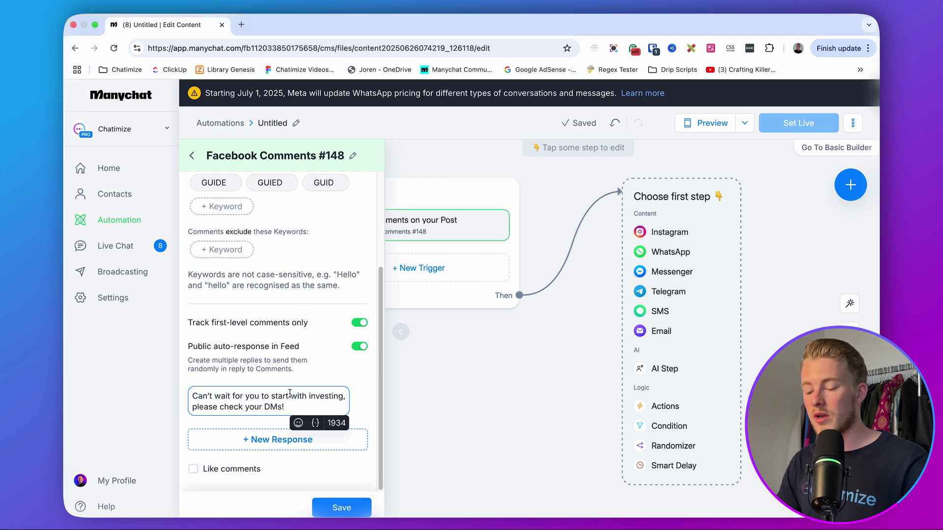
# Add the responses "Let's get started with your first investment, just sent a DM!" and "That's the first step to investing! Check your DMs!".
pyautogui.click(254, 441)
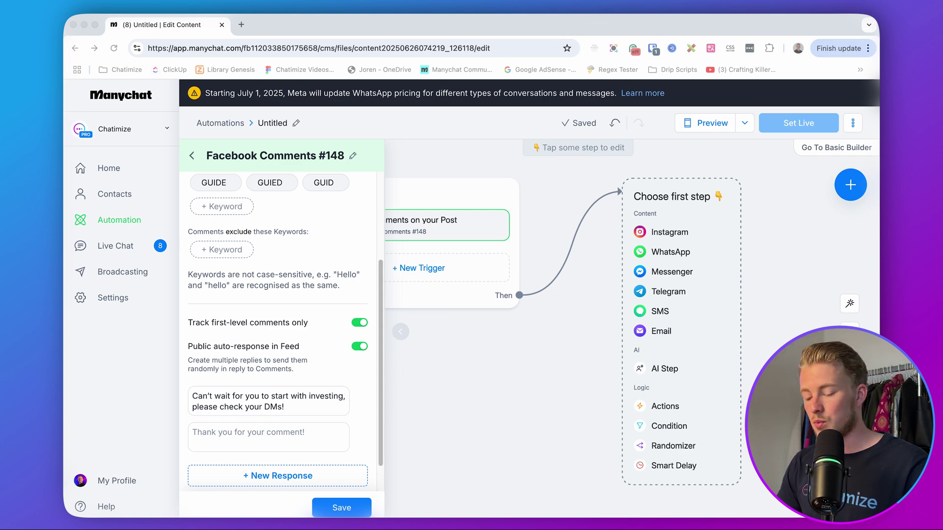
pyautogui.click(283, 442)
pyautogui.write("Let's get started with your first investment, just sent a DM!")
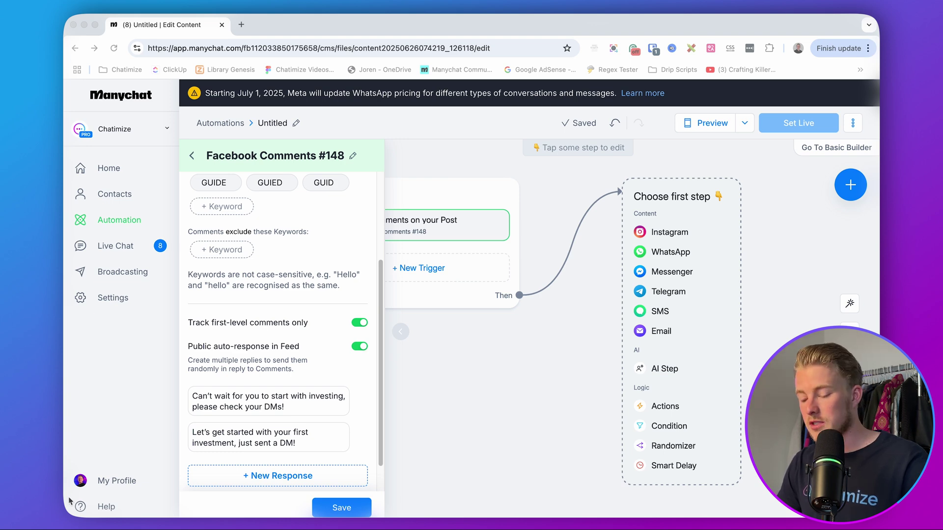
pyautogui.click(248, 475)
pyautogui.write("That's the first step to investing! Check your DMs!")
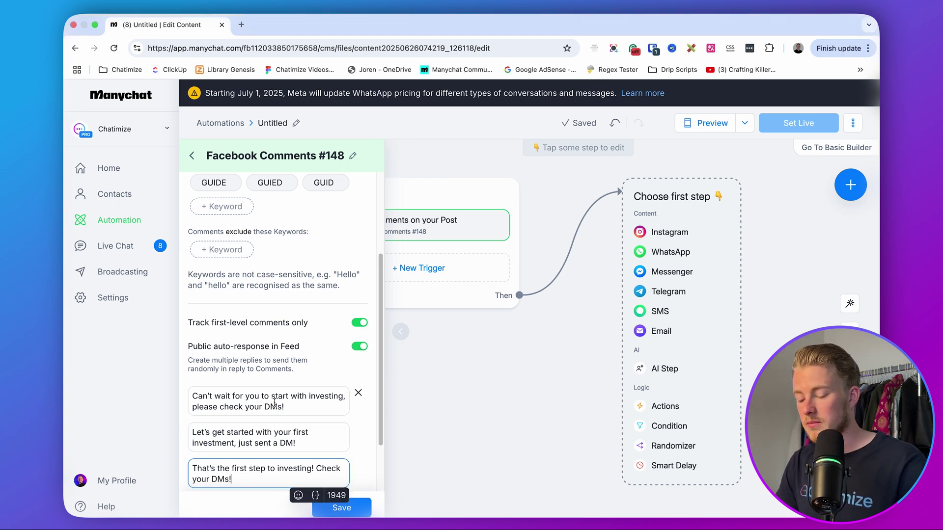
# Reword the second response to end with "just sent a message in Messenger!" and the first with "please check your inbox!".
pyautogui.scroll(-3, 261, 442)
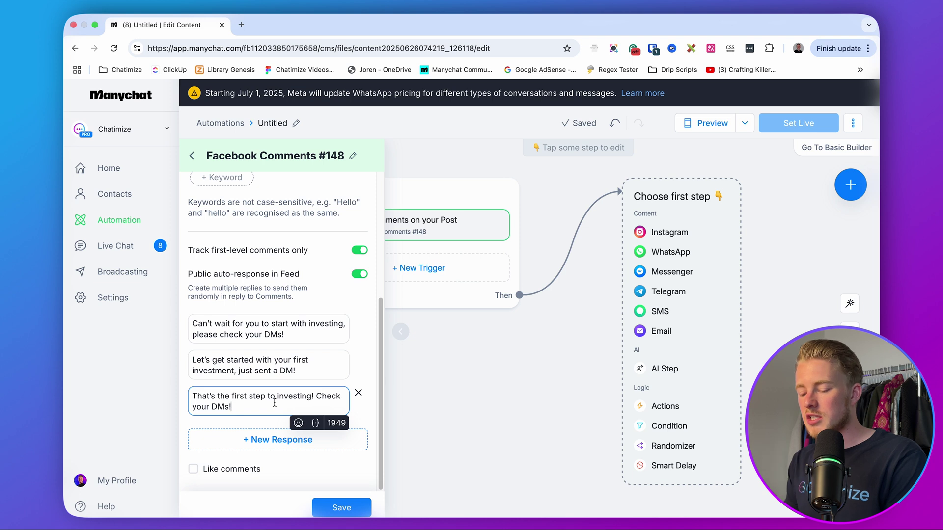
pyautogui.doubleClick(288, 372)
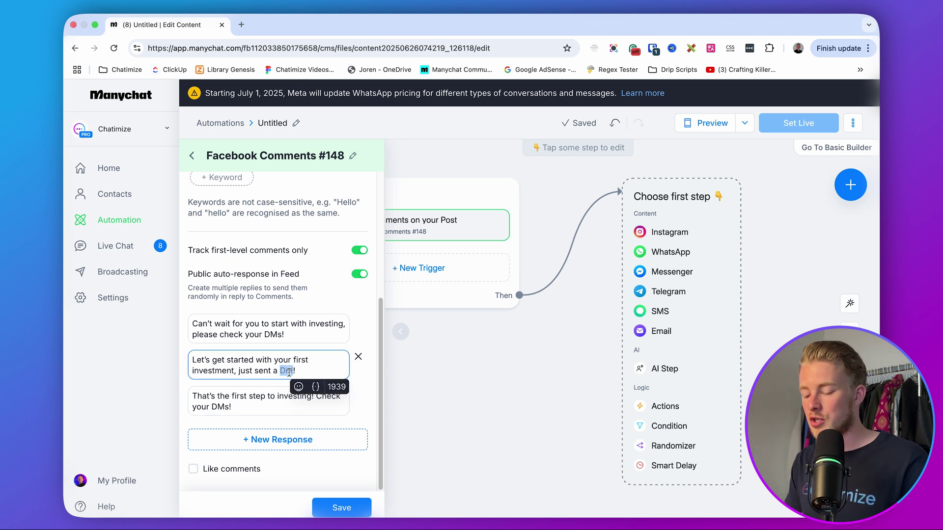
pyautogui.write('messa')
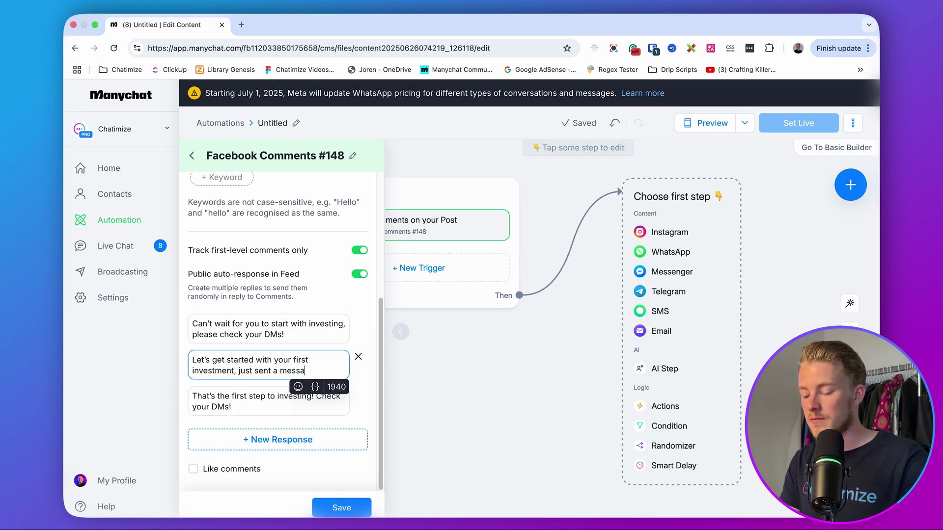
pyautogui.write('ge in Messenge')
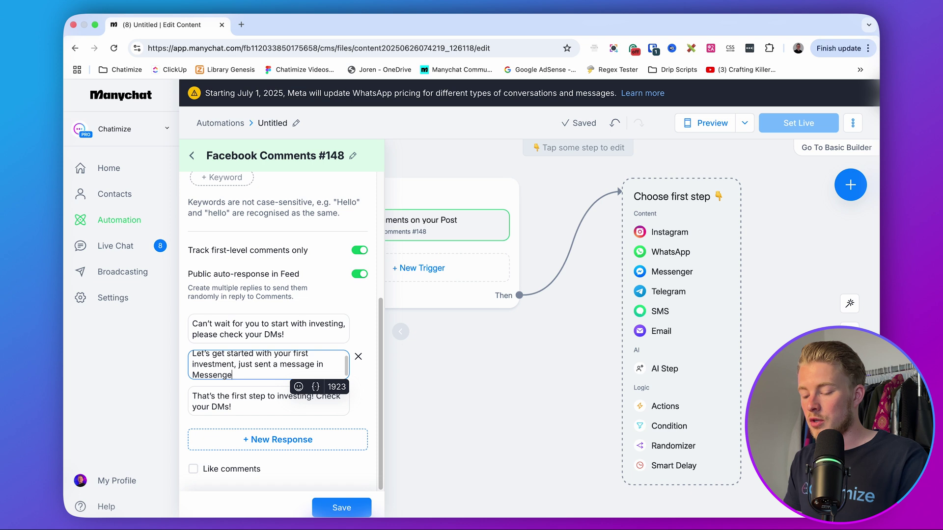
pyautogui.write('r!')
pyautogui.moveTo(265, 335); pyautogui.dragTo(291, 335)
pyautogui.write('inbox!')
pyautogui.click(237, 375)
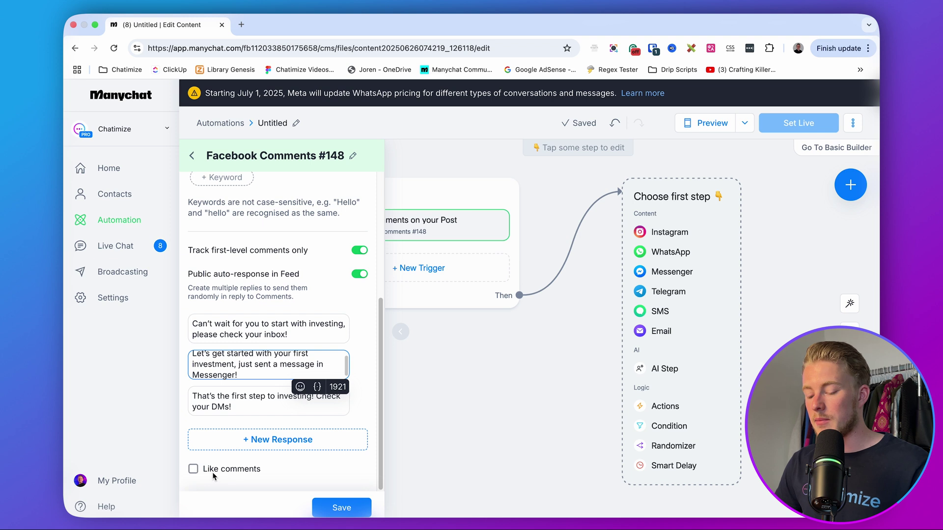
# Enable liking of comments, save the Facebook Comments trigger and close its settings.
pyautogui.click(194, 470)
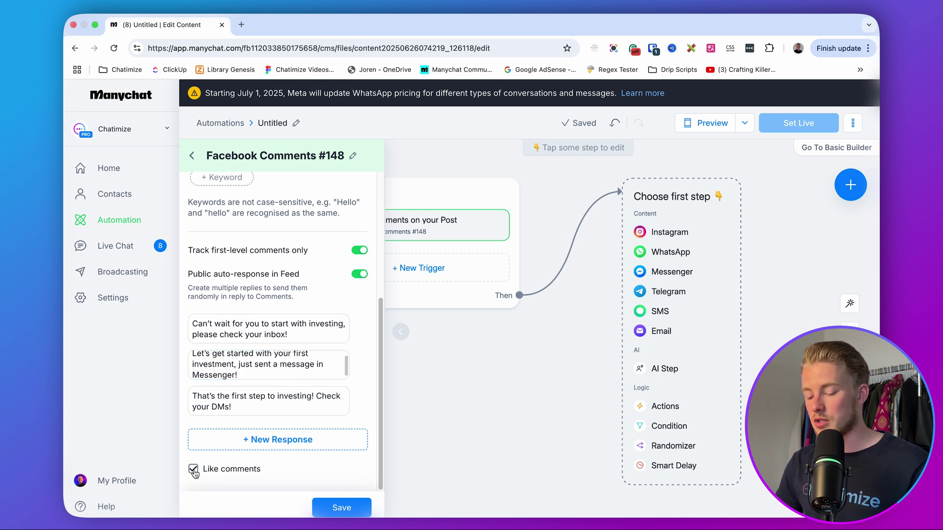
pyautogui.click(334, 507)
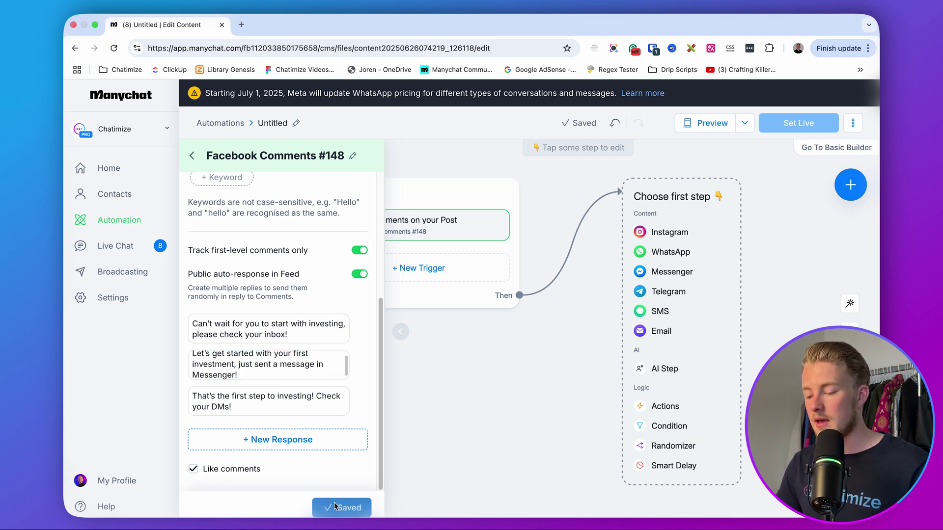
pyautogui.scroll(5, 316, 382)
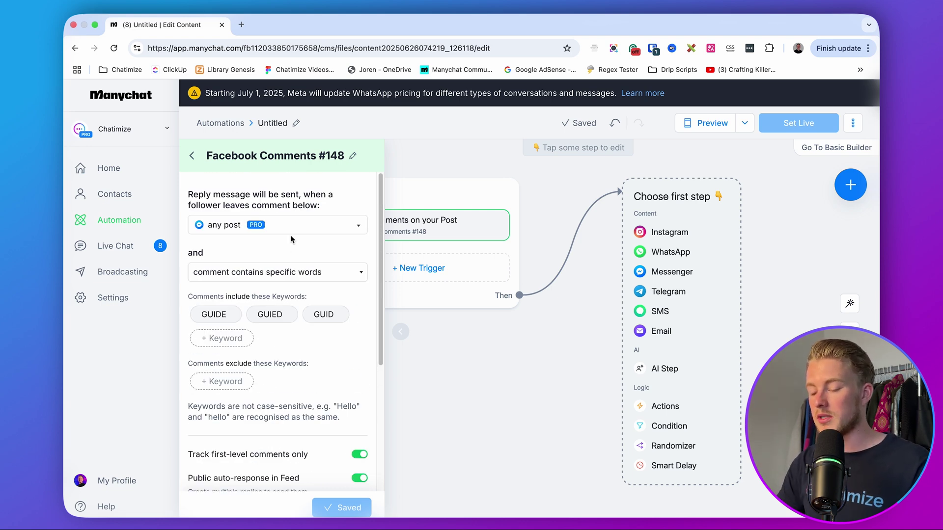
pyautogui.click(535, 338)
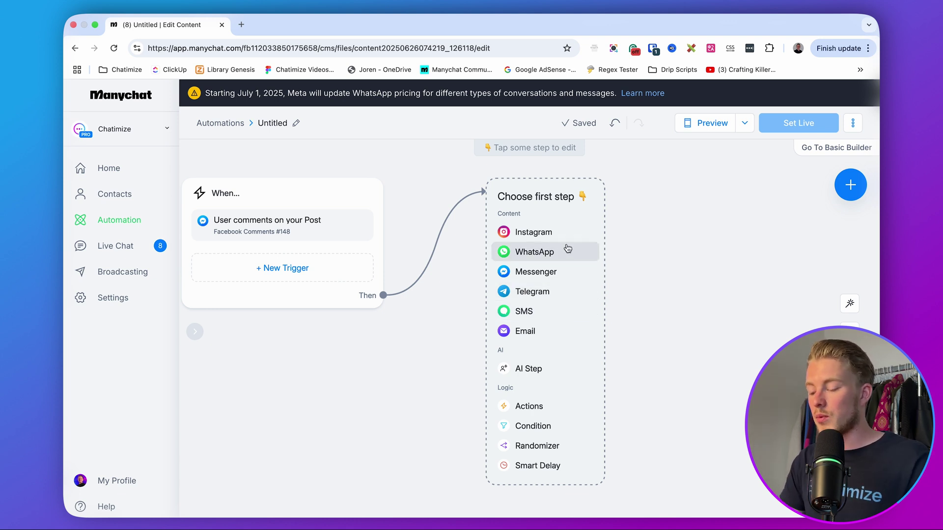
# Add a Messenger message as the automation's first step and set it to send as Comment Reply.
pyautogui.click(565, 273)
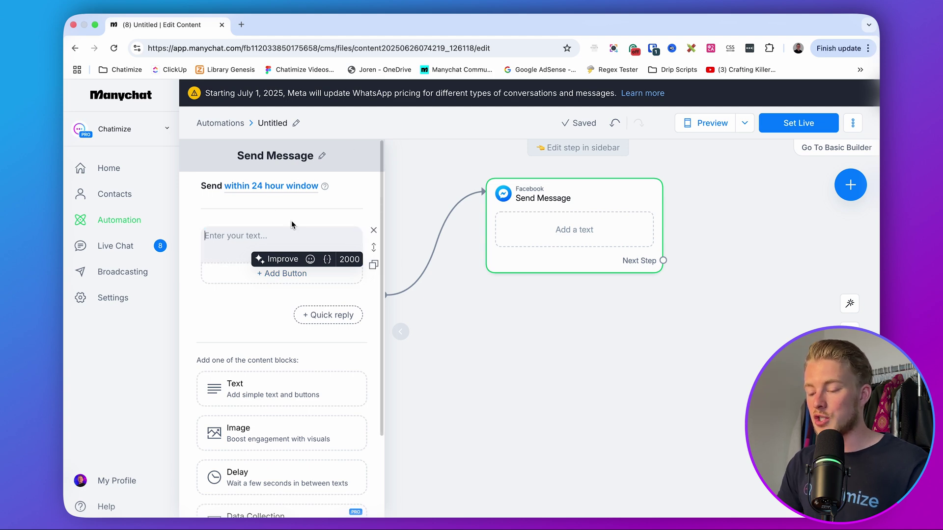
pyautogui.click(268, 190)
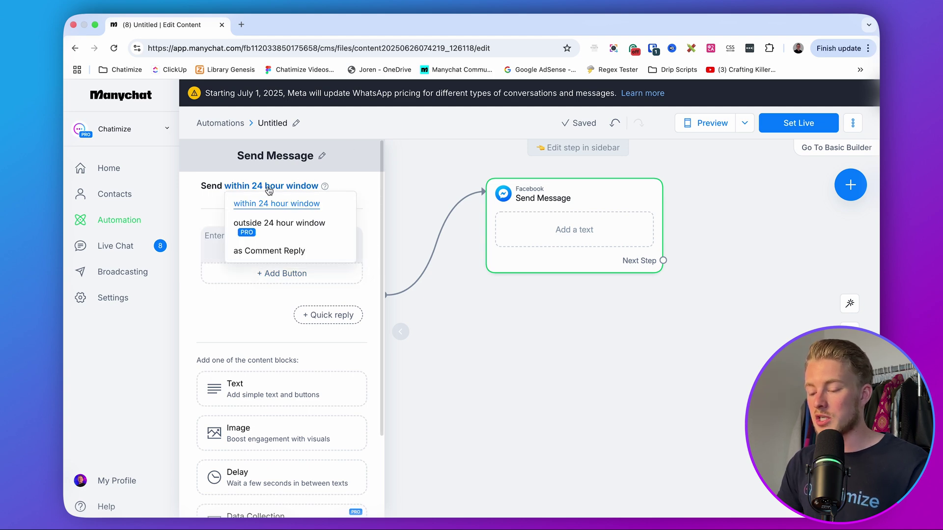
pyautogui.click(270, 250)
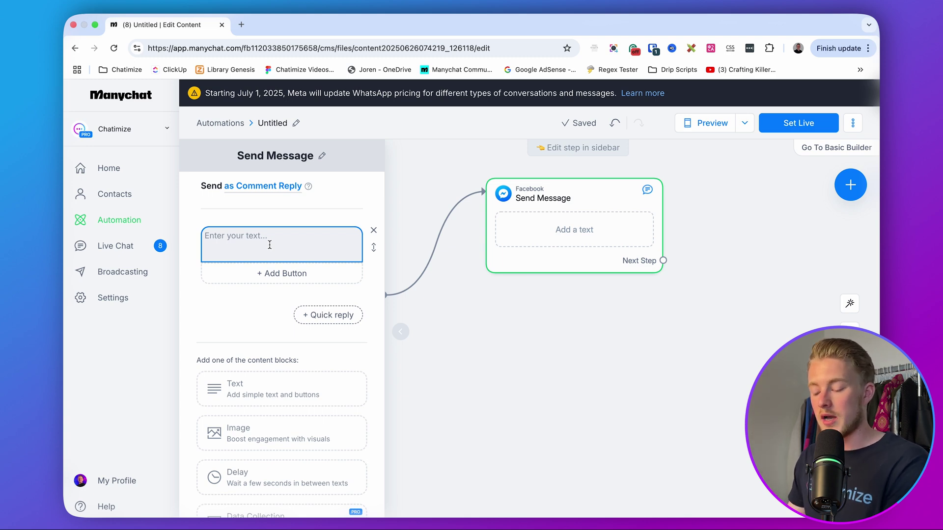
# Fill the comment-reply message with the prepared text offering the FREE Investing Guide, ending in "Just click the button below to get your free guide now 👇".
pyautogui.press('super+Tab')
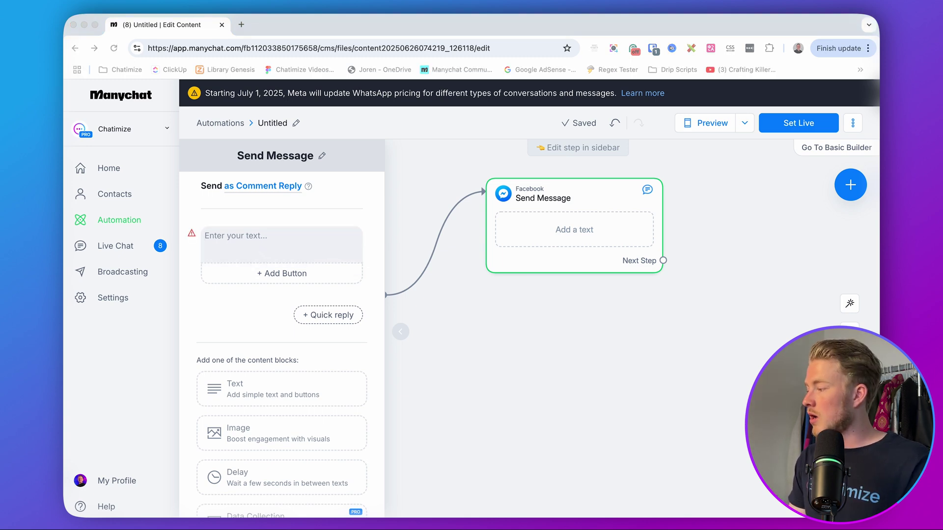
pyautogui.click(274, 228)
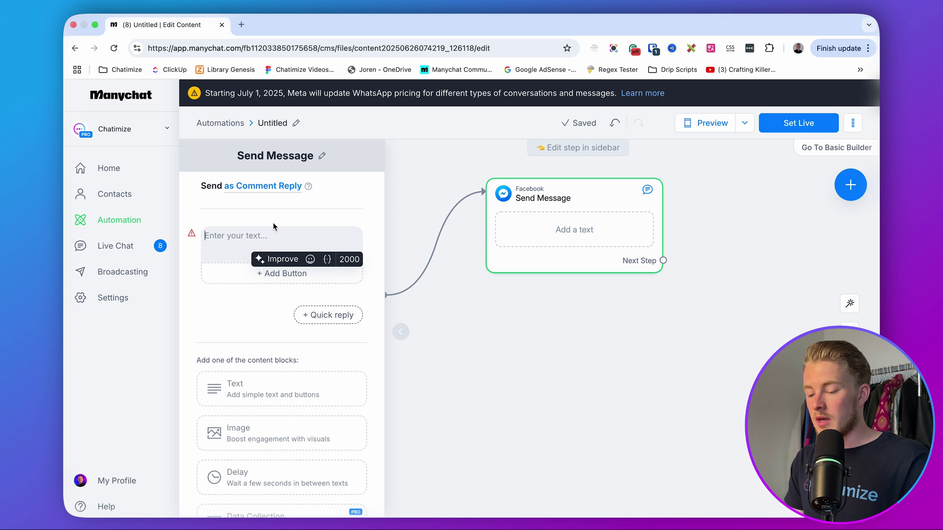
pyautogui.write('Looks like you’re ready to make your first investment and earn some passive income!  Get instant access to my FREE Investing Guide and learn the exact steps to grow your money the right way—without the guesswork.  Just click the button below to get your free guide now 👇')
pyautogui.press('BackSpace')
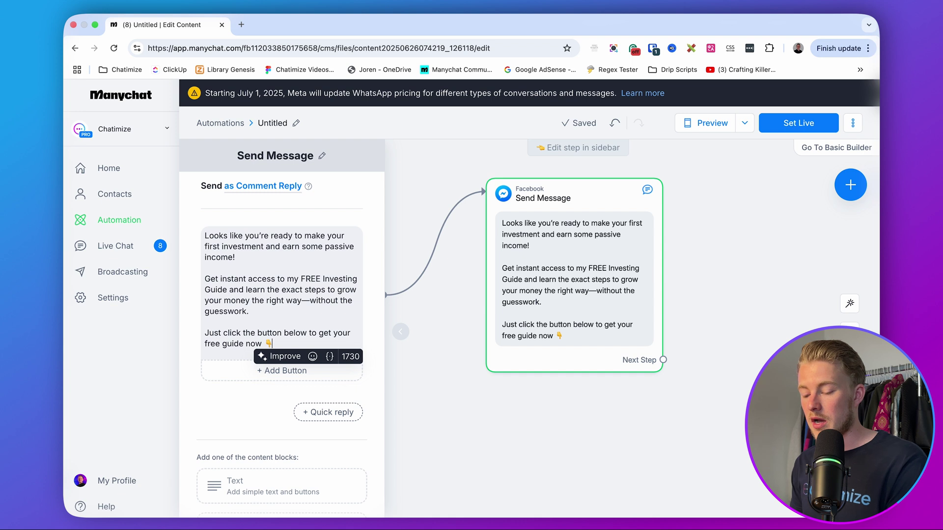
# Add a button titled "✅ YES, send it over!" beneath the comment-reply message.
pyautogui.click(219, 382)
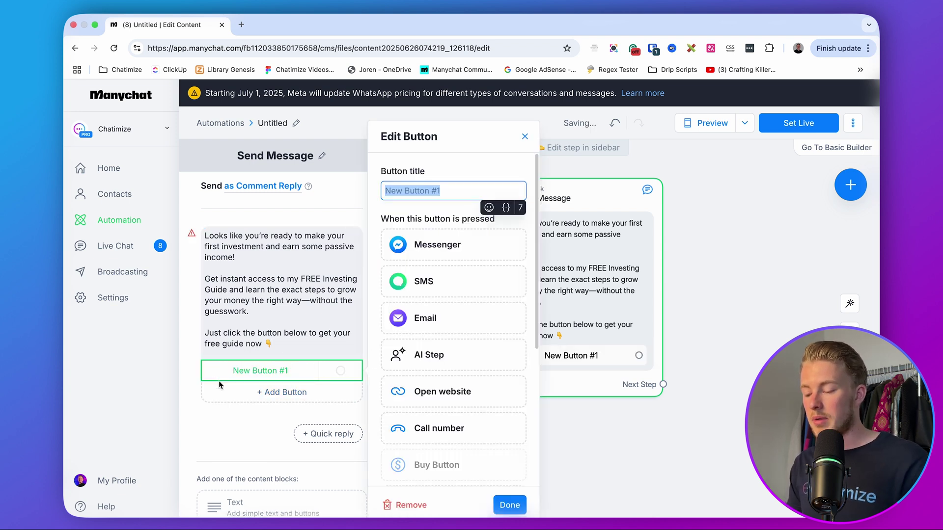
pyautogui.press('BackSpace')
pyautogui.click(484, 208)
pyautogui.click(424, 293)
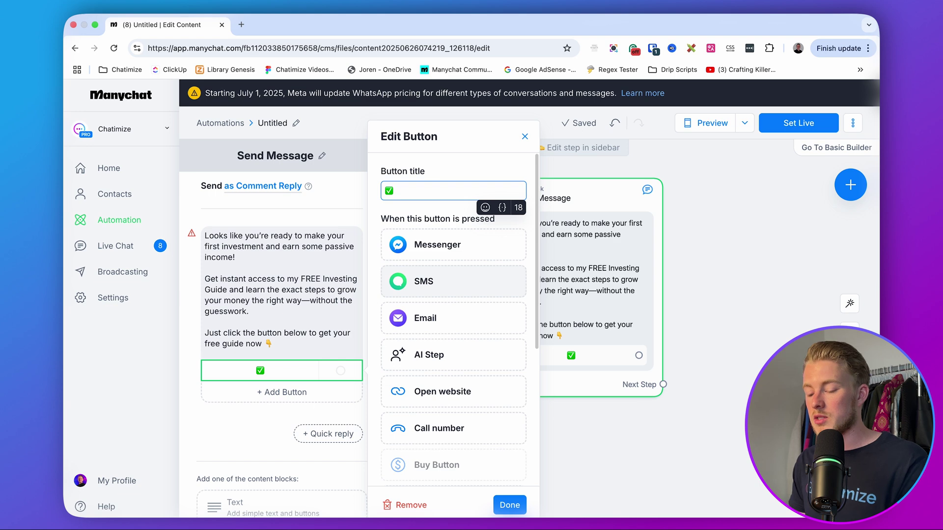
pyautogui.write('YES, send it over!')
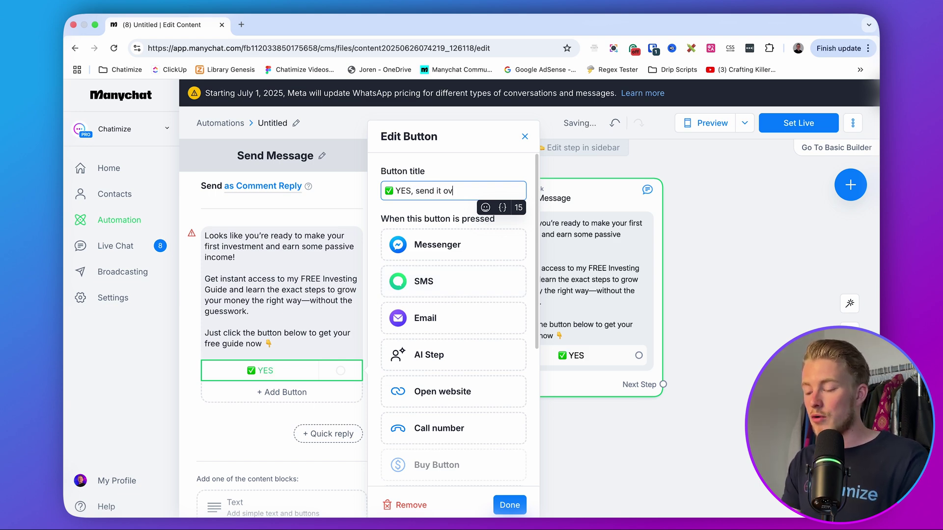
pyautogui.click(510, 505)
# Connect the "YES, send it over!" button to a new Messenger message reading "Awesome {First Name}, just one quick step to get you access!".
pyautogui.moveTo(732, 423); pyautogui.dragTo(466, 419)
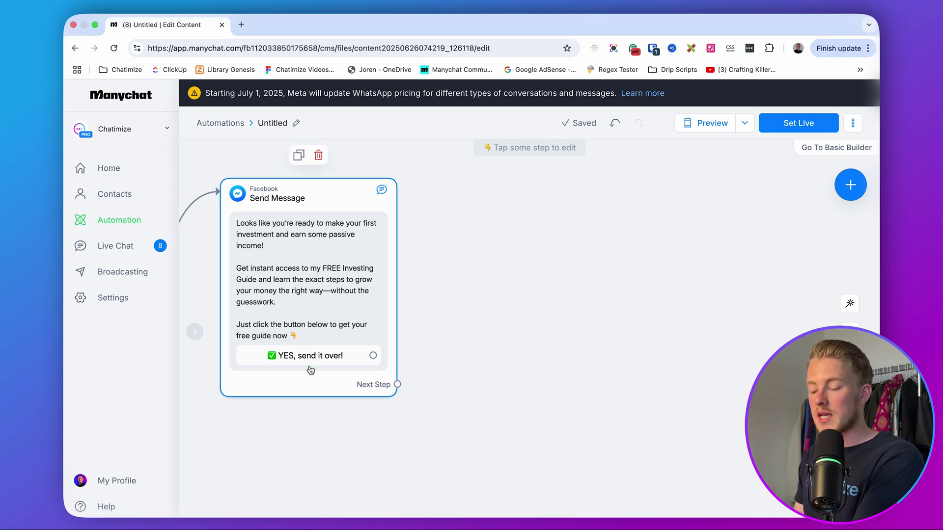
pyautogui.moveTo(373, 356); pyautogui.dragTo(497, 187)
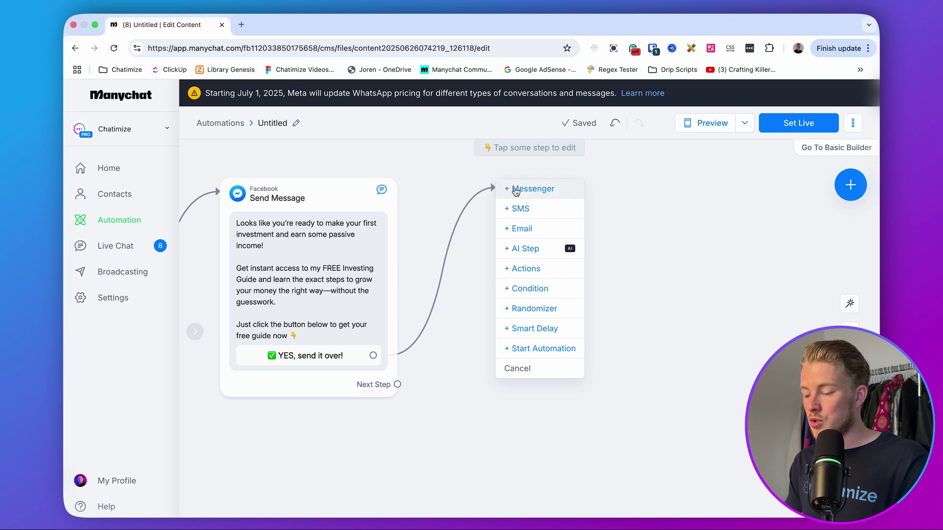
pyautogui.click(514, 189)
pyautogui.click(486, 358)
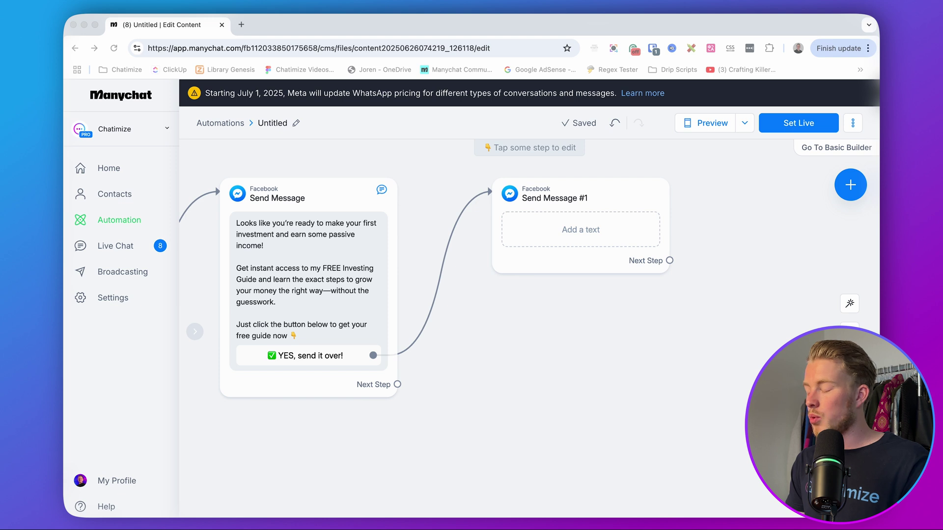
pyautogui.click(531, 230)
pyautogui.write('Awesome First Name, just one quick step to get you access!')
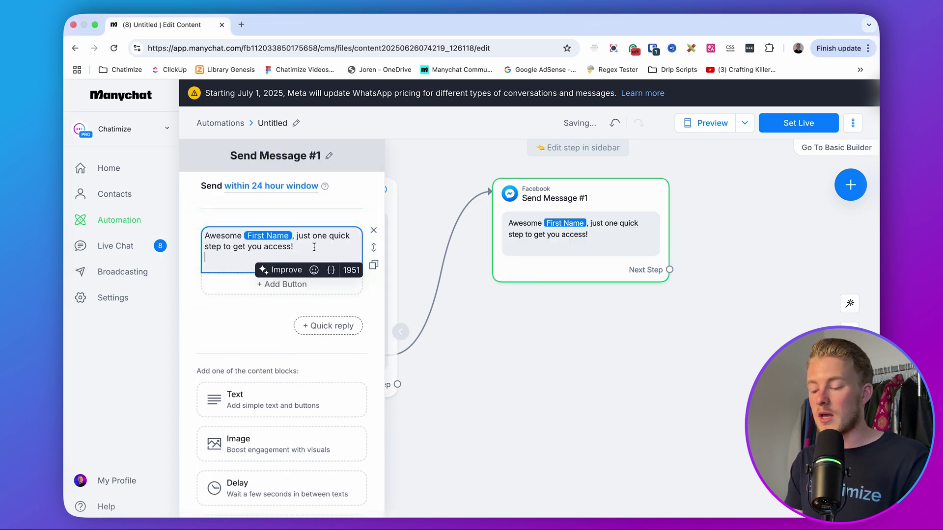
pyautogui.press('BackSpace')
pyautogui.press('Return')
pyautogui.press('Return')
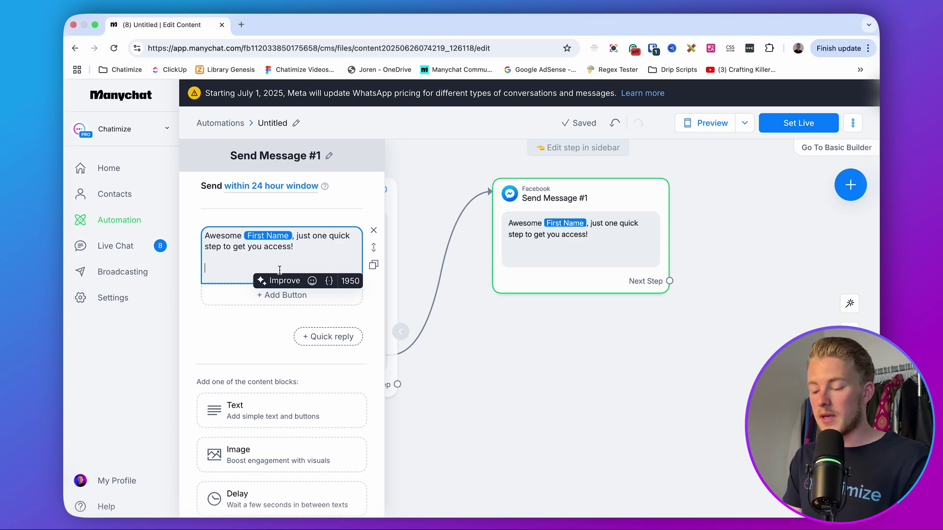
pyautogui.write('{')
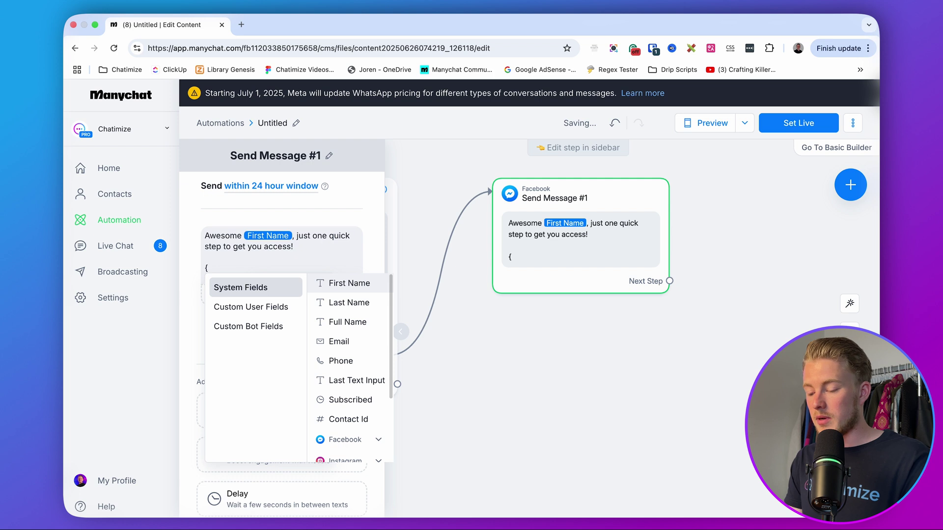
pyautogui.press('BackSpace')
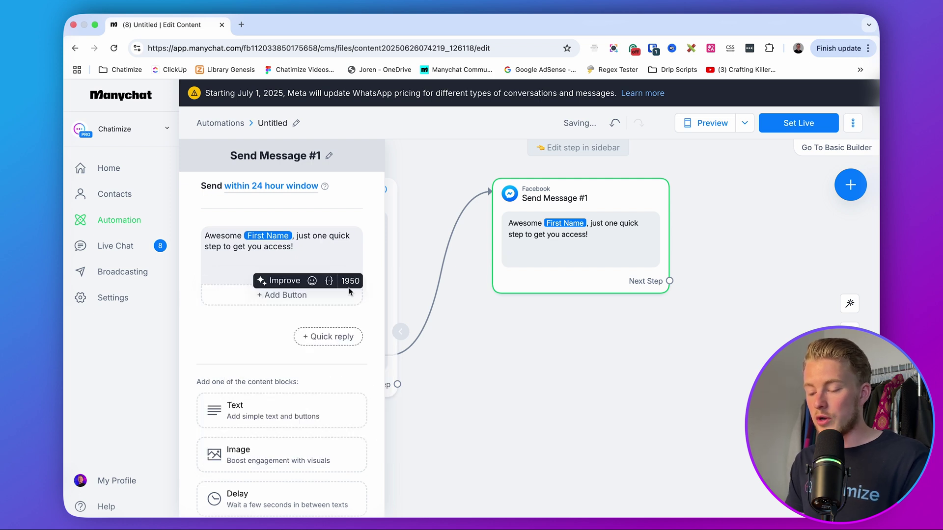
pyautogui.click(330, 282)
pyautogui.click(334, 326)
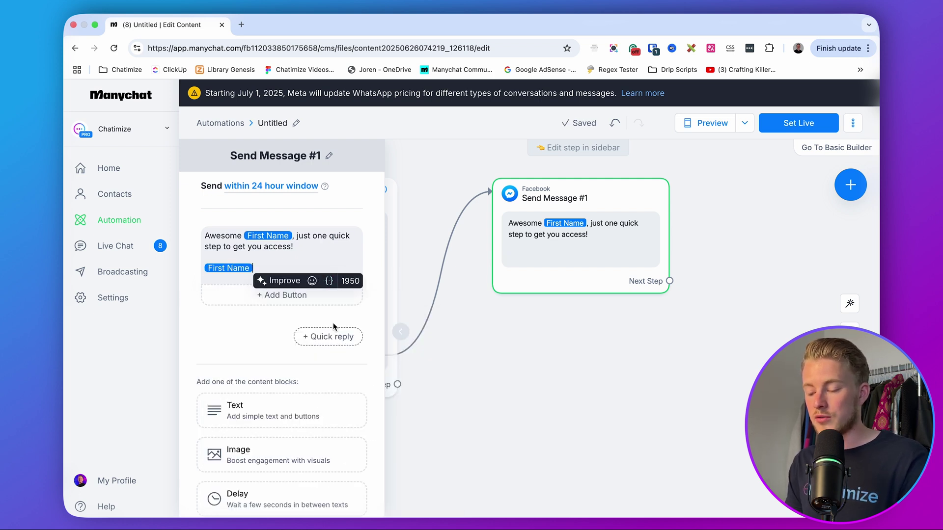
pyautogui.press('BackSpace')
pyautogui.press('BackSpace')
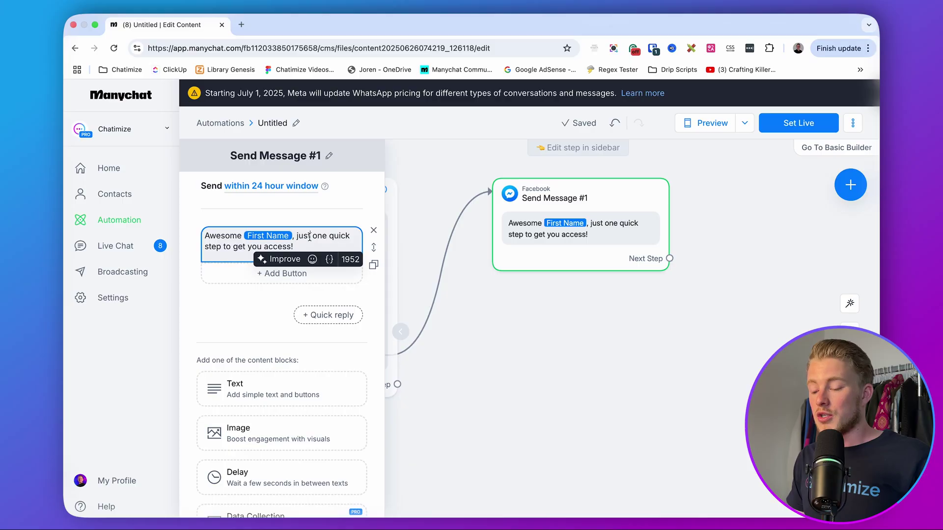
# Add a 3-second typing delay and a Data Collection block below the second message's text.
pyautogui.click(309, 237)
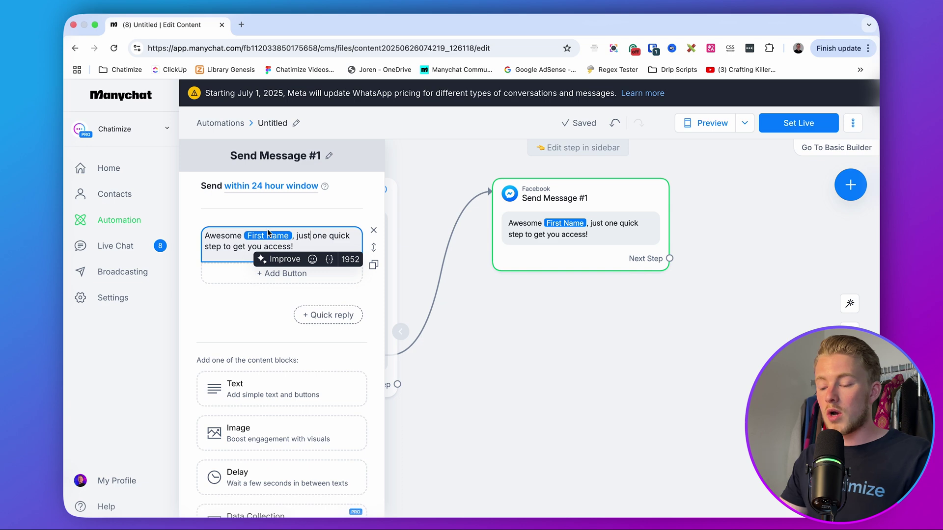
pyautogui.click(252, 325)
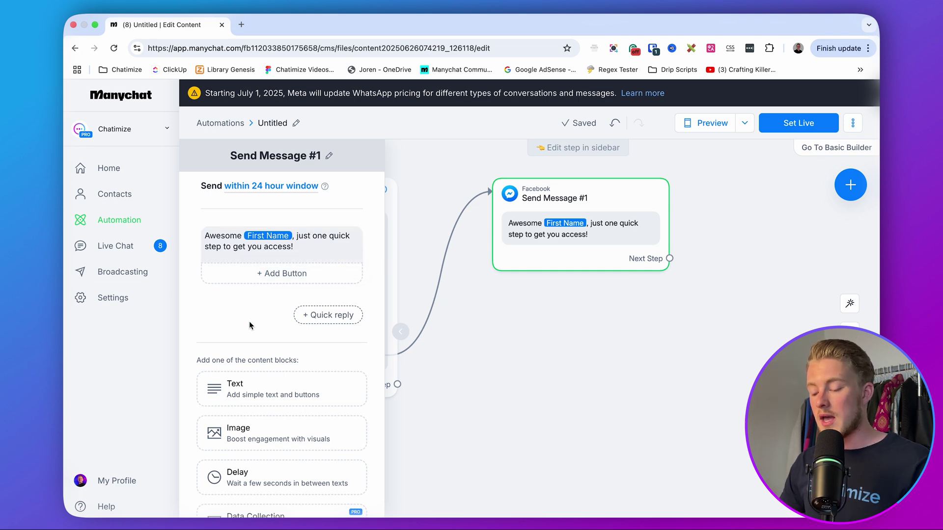
pyautogui.scroll(-2, 278, 412)
pyautogui.click(277, 416)
pyautogui.scroll(-3, 265, 374)
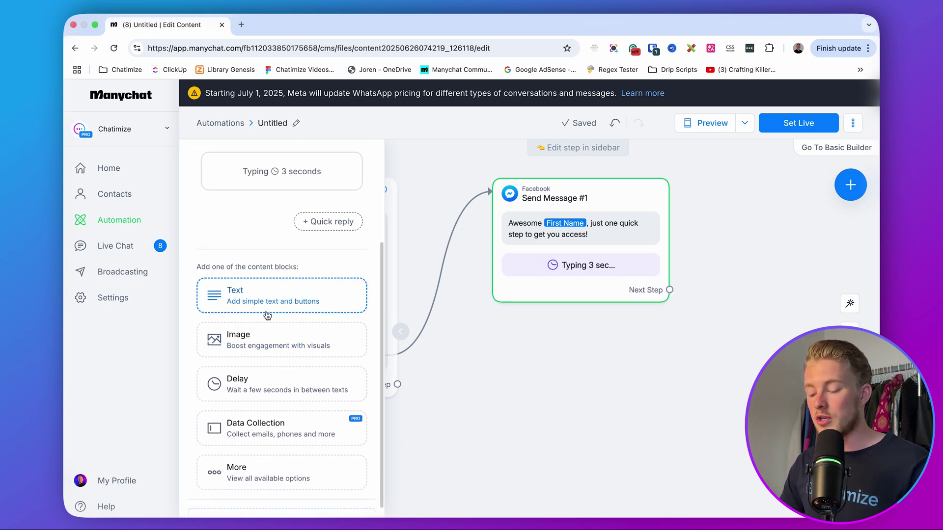
pyautogui.click(266, 430)
pyautogui.scroll(5, 267, 294)
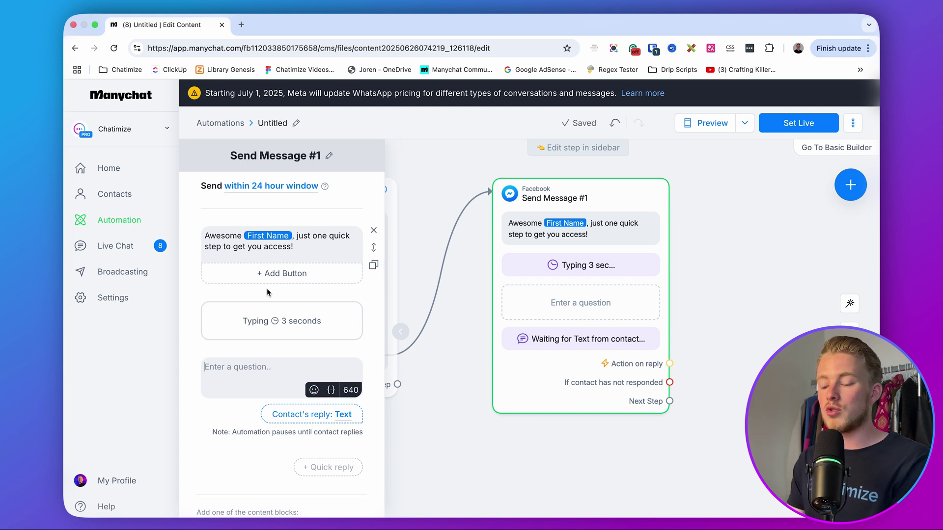
# Enter the question "On what email do you want to receive your guide? Just click on the bubble or type in your email below 👇".
pyautogui.press('super+Tab')
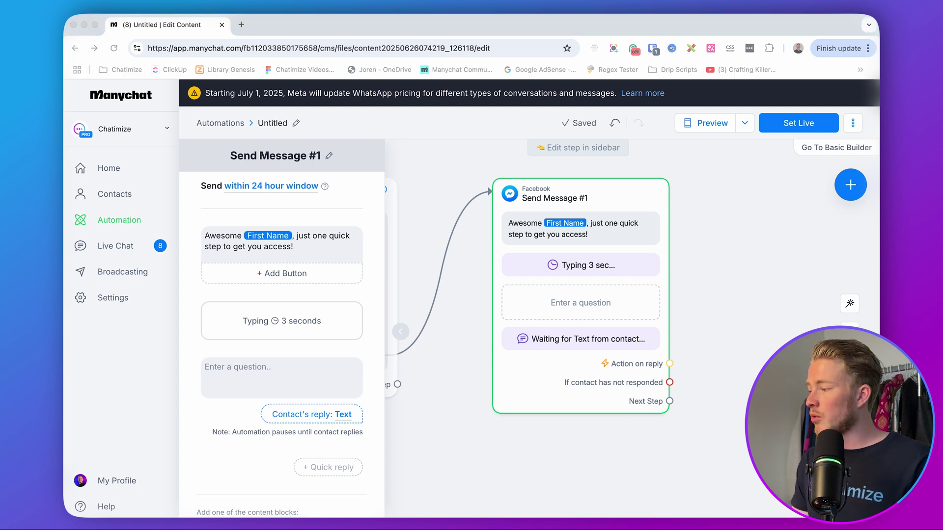
pyautogui.press('super+Tab')
pyautogui.write('On what email do you want to receive your guide?  Just click on the bubble or type in your email below 👇')
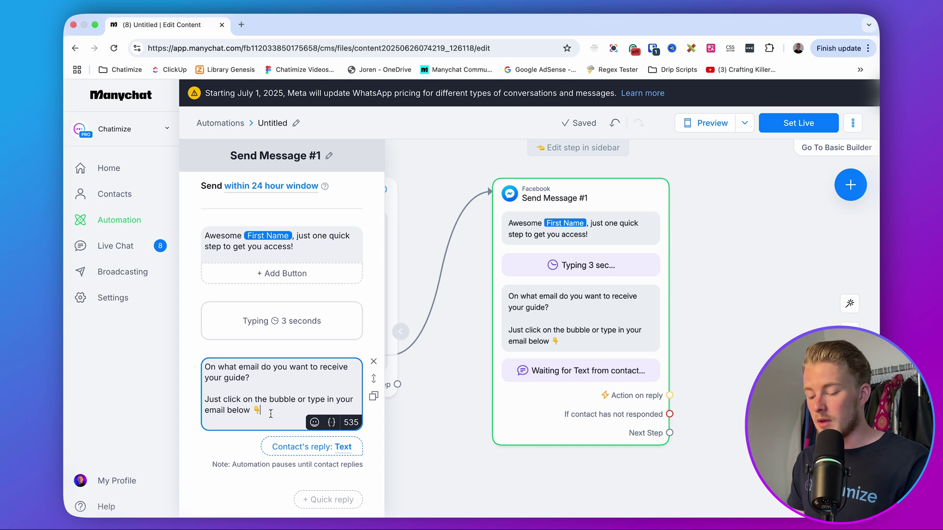
# Reword the question's instruction line to "Just click on the bubble below or type in your email 👇".
pyautogui.click(290, 400)
pyautogui.write('below')
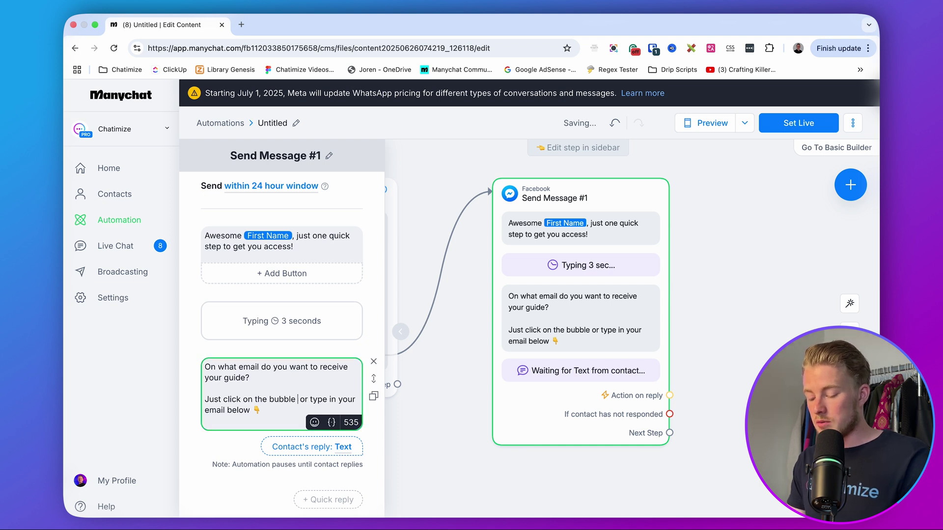
pyautogui.doubleClick(257, 412)
pyautogui.press('BackSpace')
pyautogui.scroll(-2, 211, 375)
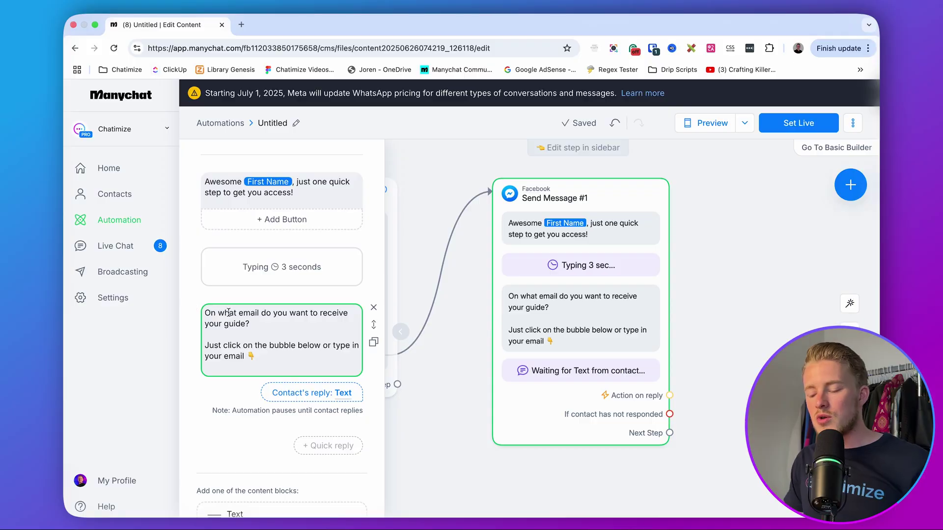
# Examine the wording of the email question and its instruction line about the bubble.
pyautogui.tripleClick(202, 316)
pyautogui.click(201, 316)
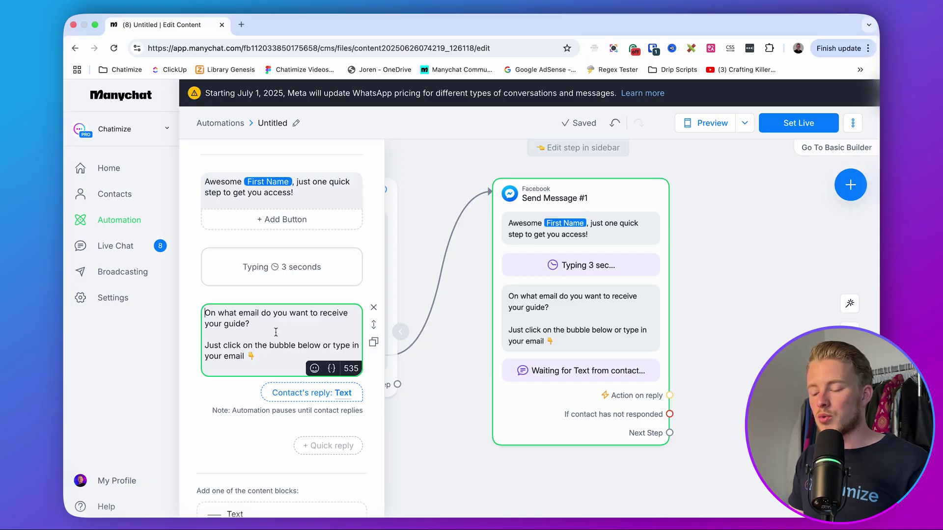
pyautogui.moveTo(252, 324); pyautogui.dragTo(199, 312)
pyautogui.click(257, 325)
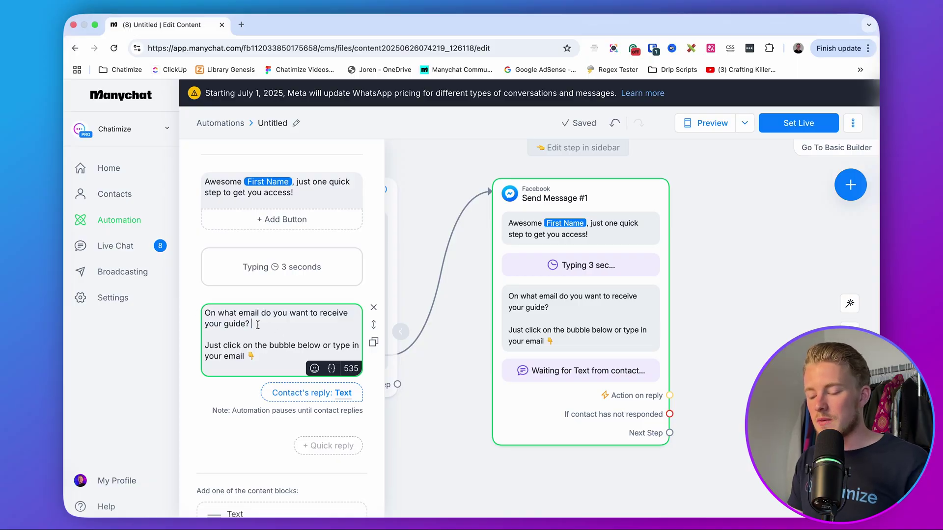
pyautogui.moveTo(261, 355); pyautogui.dragTo(202, 346)
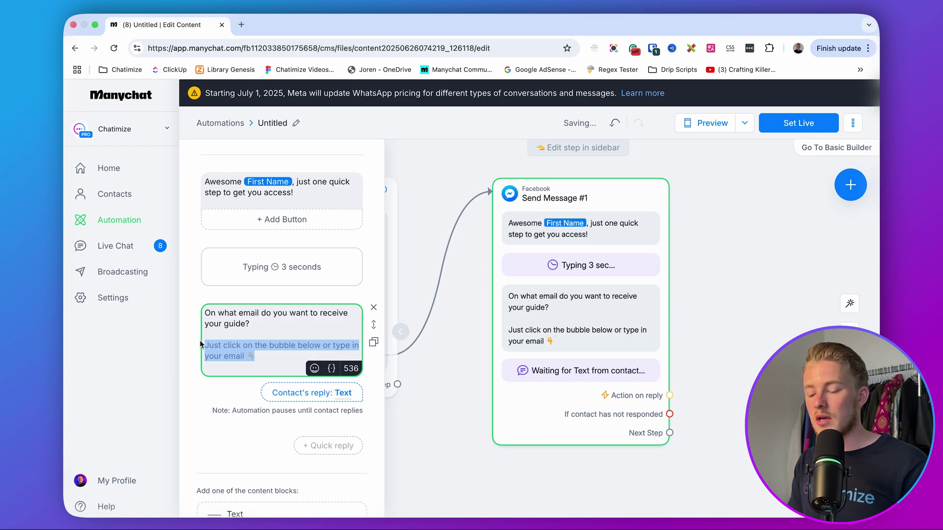
pyautogui.click(207, 389)
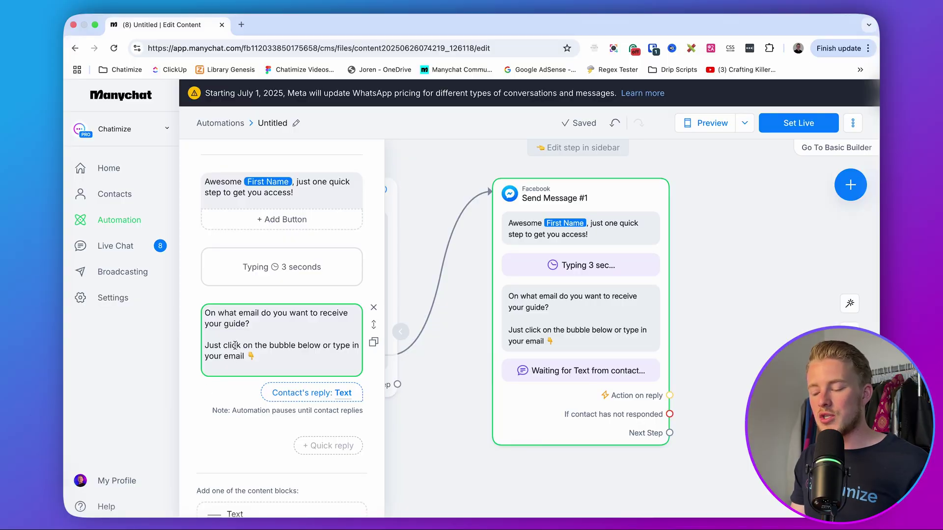
pyautogui.moveTo(205, 345); pyautogui.dragTo(317, 345)
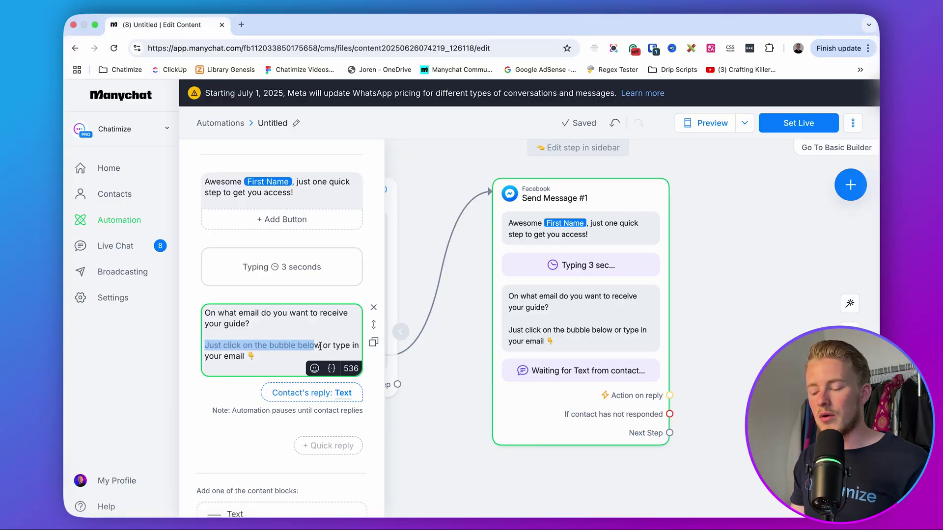
pyautogui.click(258, 354)
# Set the data collection's reply type to Email and check the explanation of the email opt-in option.
pyautogui.click(295, 394)
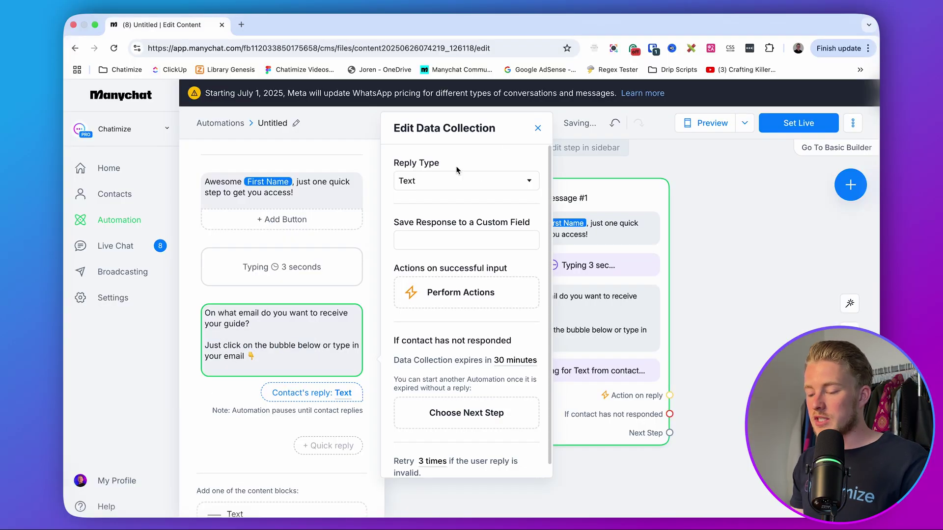
pyautogui.tripleClick(403, 165)
pyautogui.click(437, 181)
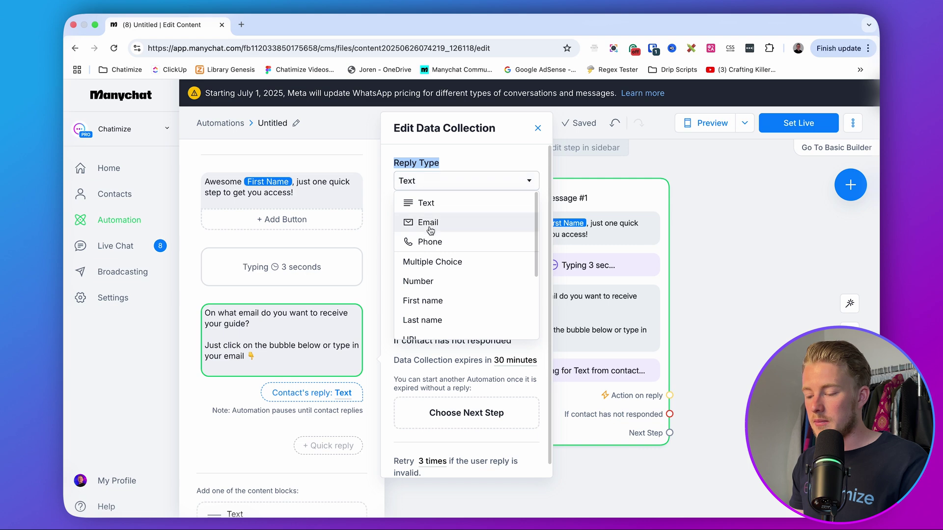
pyautogui.click(429, 224)
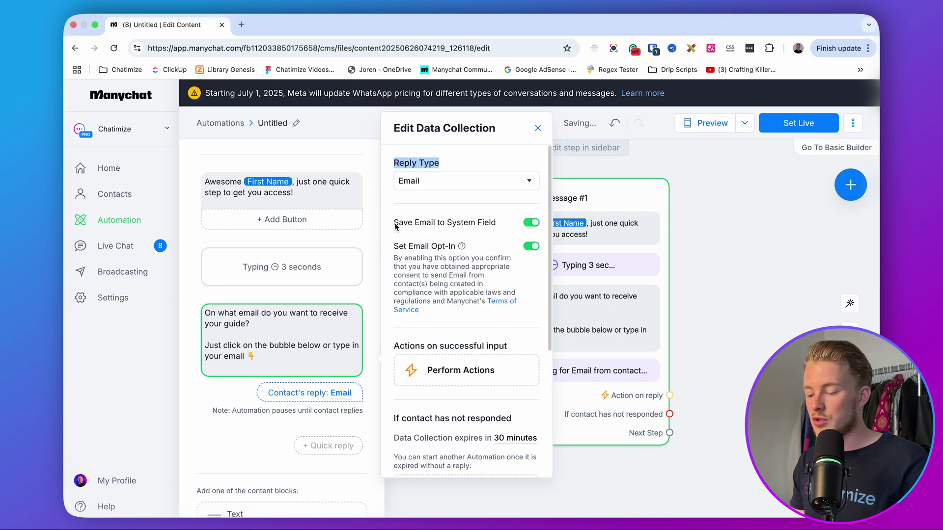
pyautogui.moveTo(461, 246)
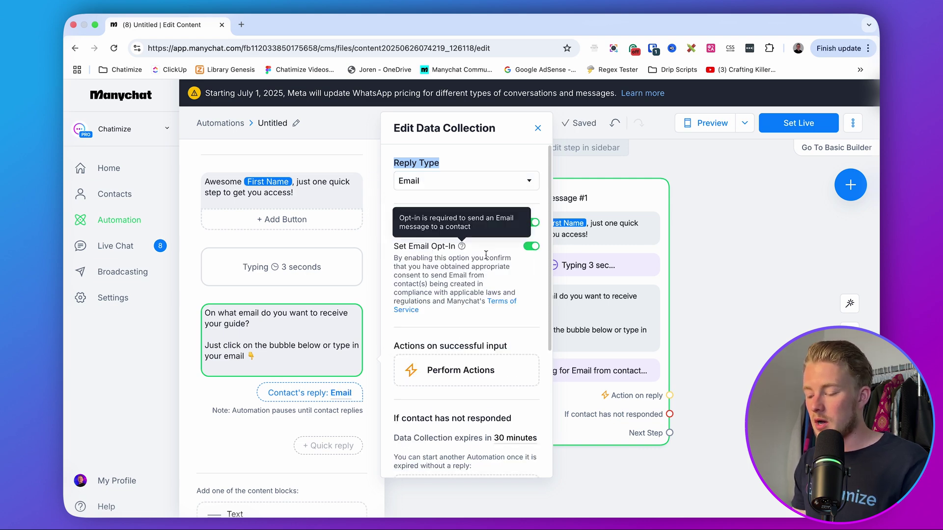
# Set the data collection to expire after 3 minutes if the contact has not responded.
pyautogui.scroll(-2, 462, 385)
pyautogui.moveTo(395, 348); pyautogui.dragTo(543, 355)
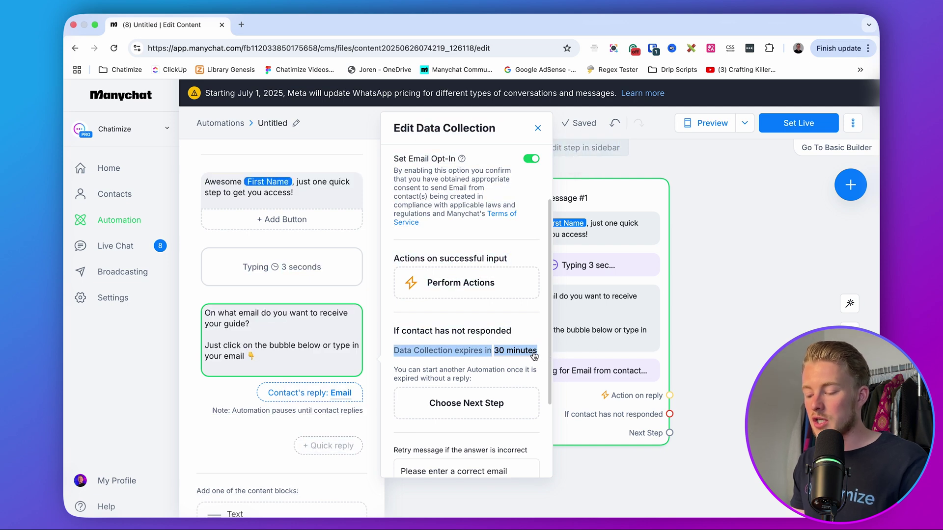
pyautogui.click(519, 352)
pyautogui.click(437, 322)
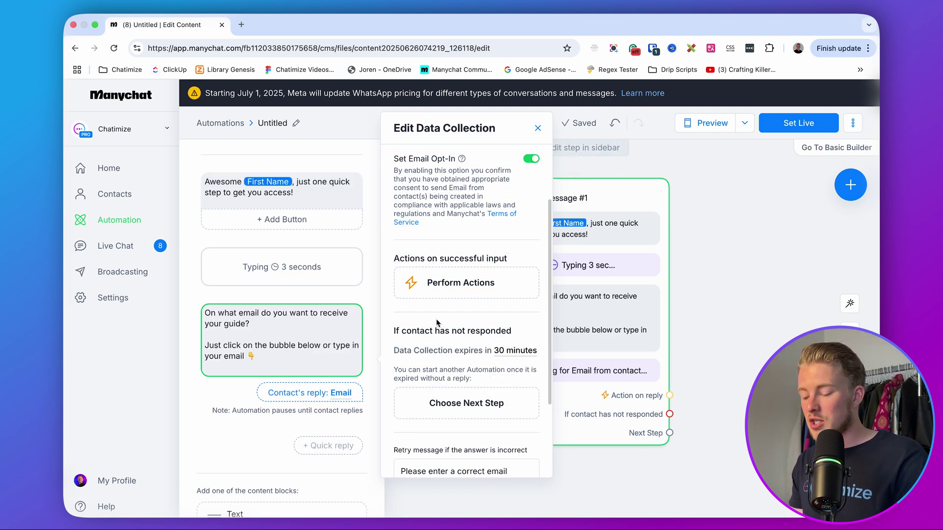
pyautogui.click(499, 350)
pyautogui.doubleClick(462, 385)
pyautogui.write('3')
pyautogui.click(447, 337)
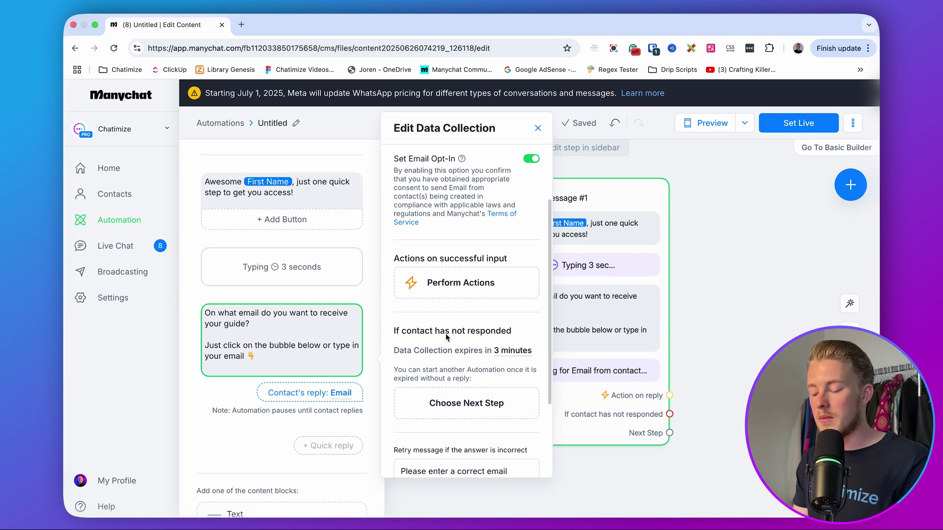
# Set the retry message for incorrect answers to "It looks like this isn't a correct email. Could you enter a correct one below 👇".
pyautogui.scroll(-2, 447, 336)
pyautogui.click(467, 411)
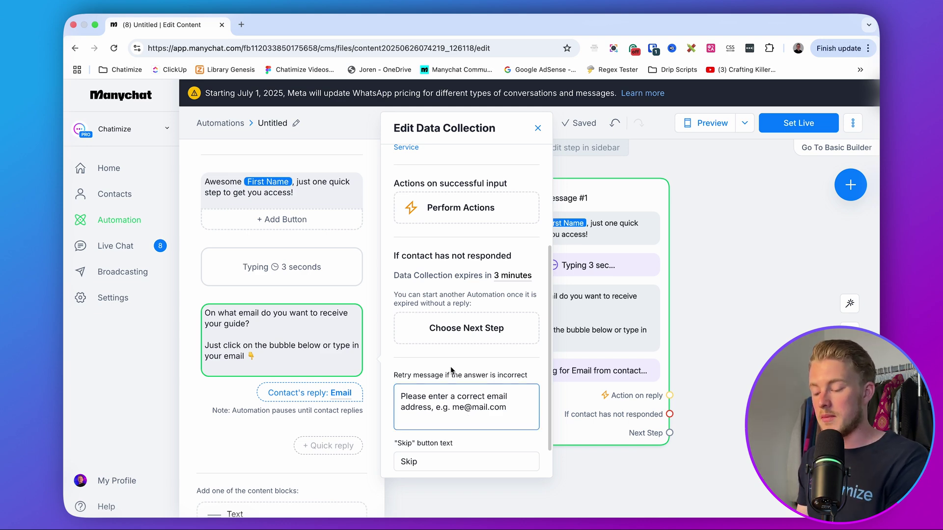
pyautogui.press('super+a')
pyautogui.press('BackSpace')
pyautogui.write("It looks like this isn't a correct email")
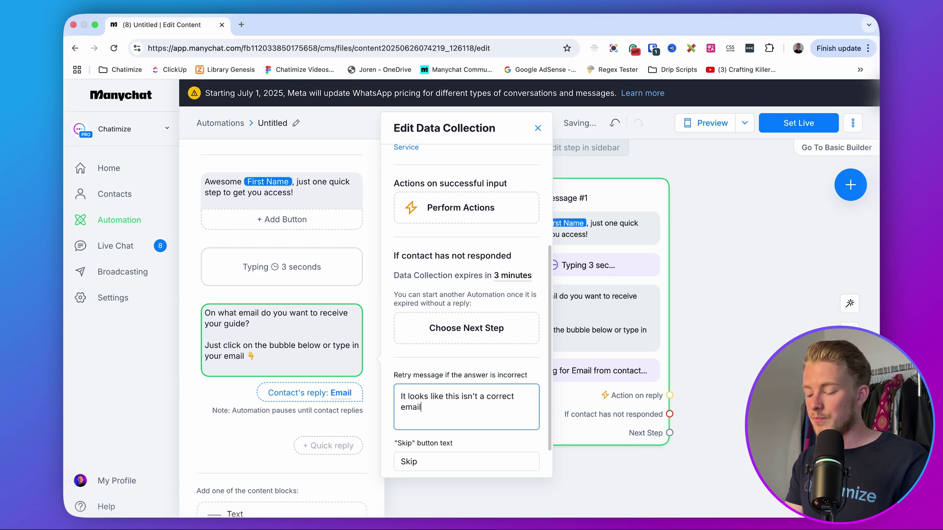
pyautogui.write('. Could you enter a correct one below')
pyautogui.click(473, 420)
pyautogui.write('👇')
pyautogui.scroll(-2, 467, 418)
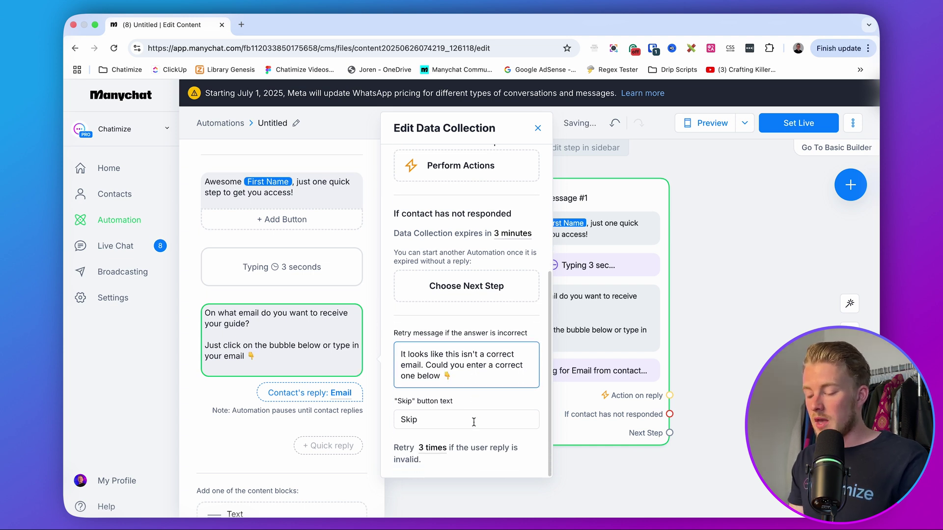
pyautogui.doubleClick(442, 420)
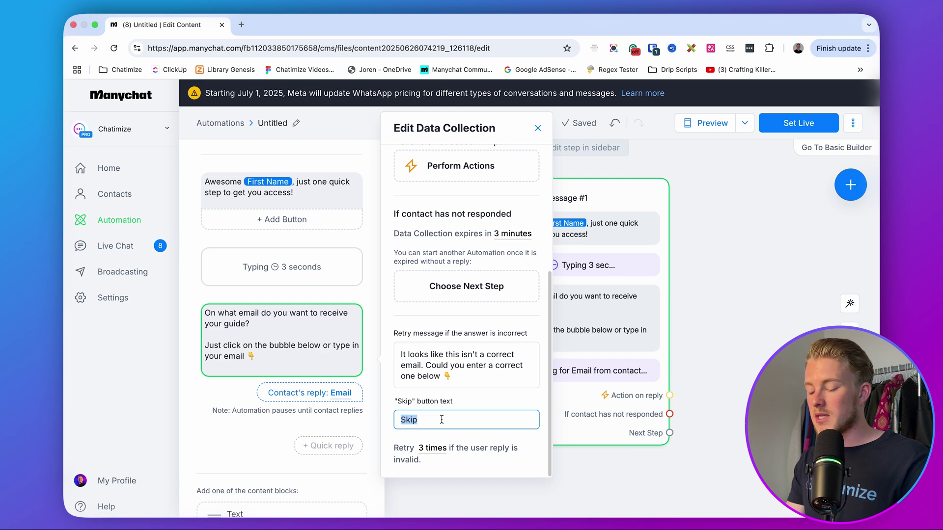
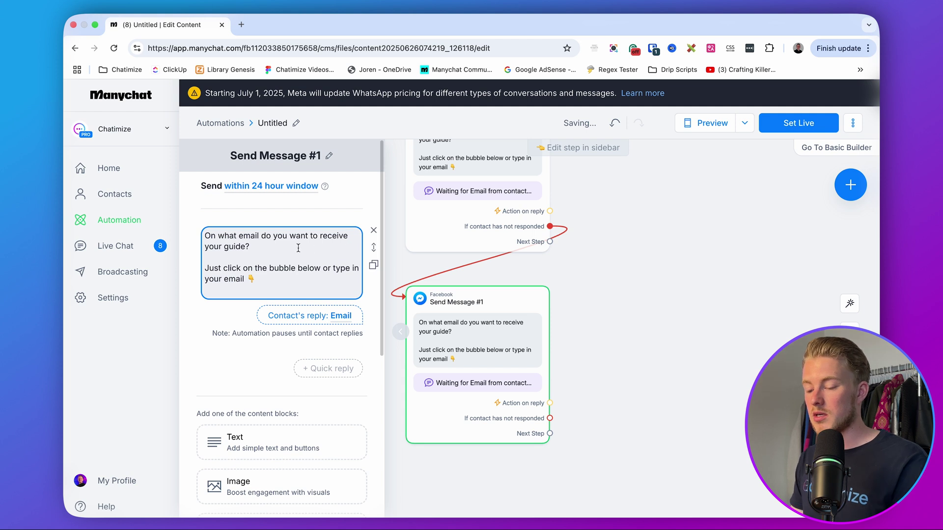
# Replace the follow-up message's opening question with "You're just one quick step away from getting my free guide!".
pyautogui.click(297, 248)
pyautogui.moveTo(298, 248); pyautogui.dragTo(193, 238)
pyautogui.write("You're just one quick st")
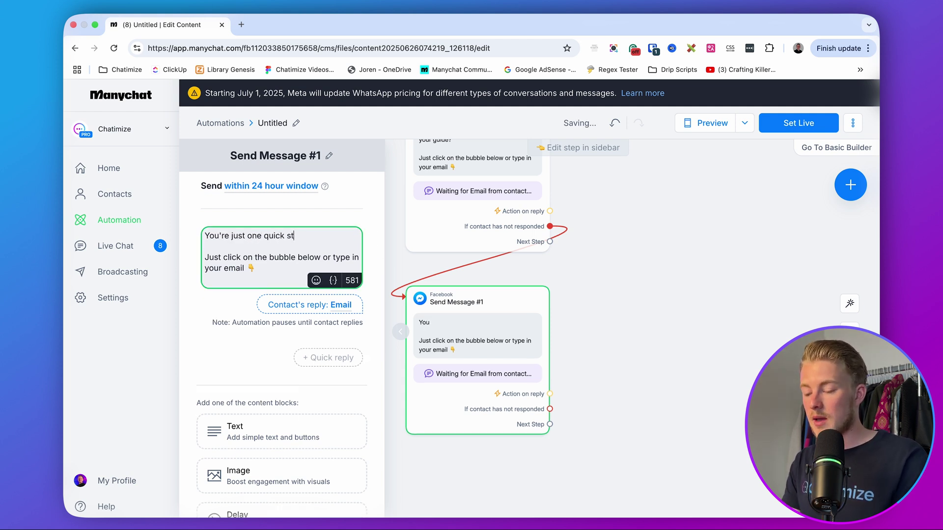
pyautogui.write('ep away from gett')
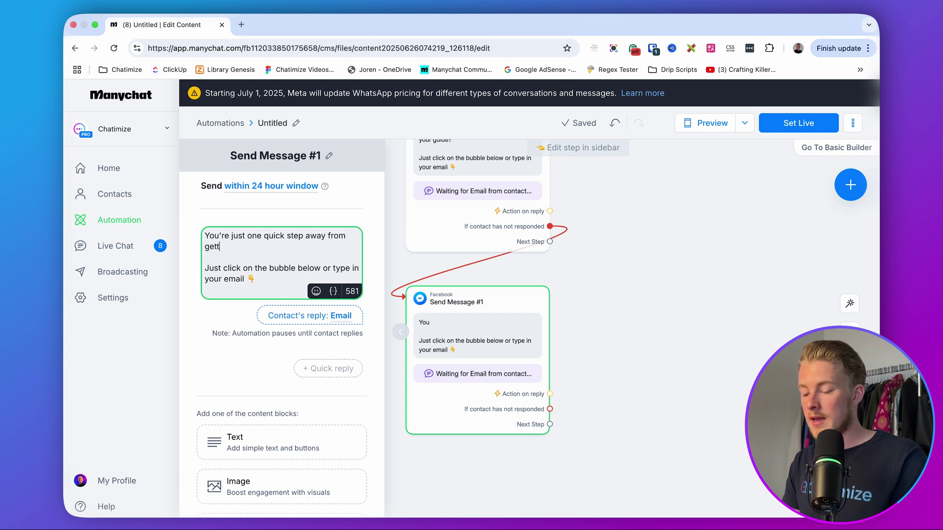
pyautogui.write('ing my free guide!')
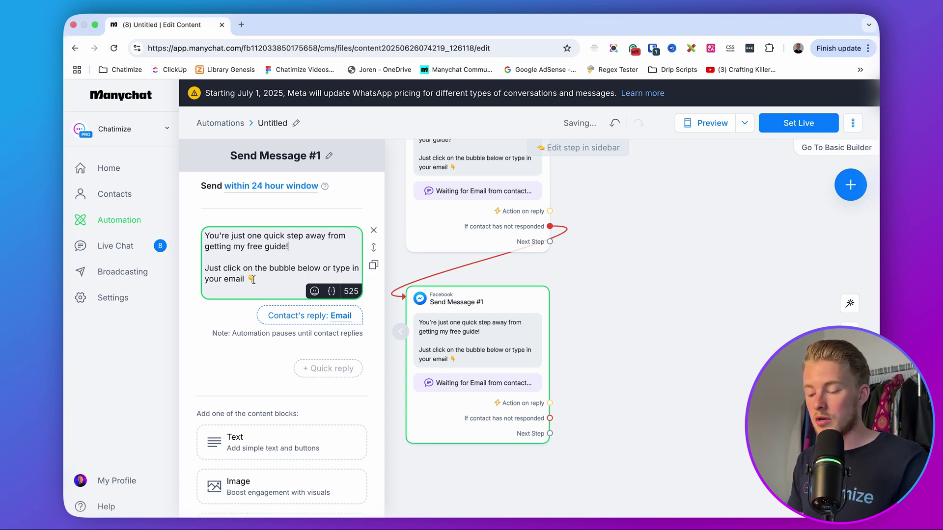
pyautogui.moveTo(252, 280); pyautogui.dragTo(196, 270)
pyautogui.click(303, 331)
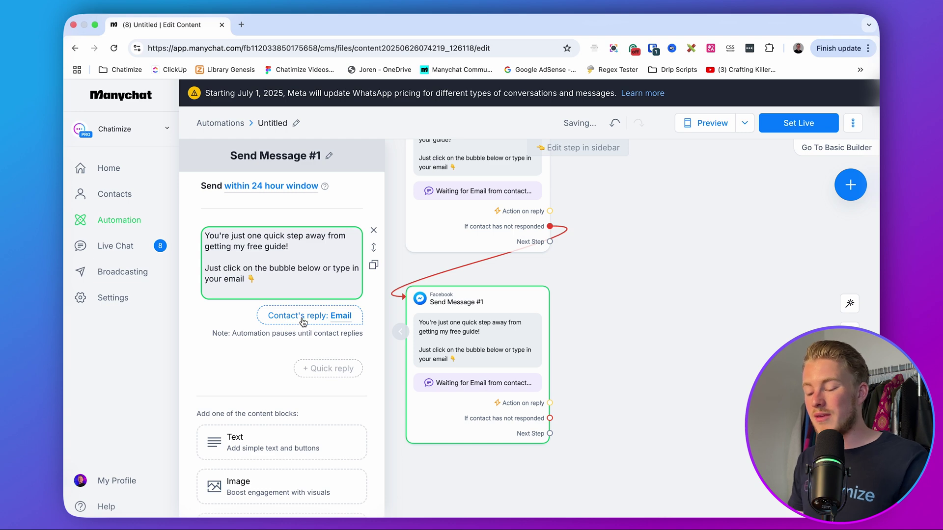
# Set the follow-up message's email data collection to expire after 1 hour.
pyautogui.click(303, 317)
pyautogui.scroll(-3, 467, 245)
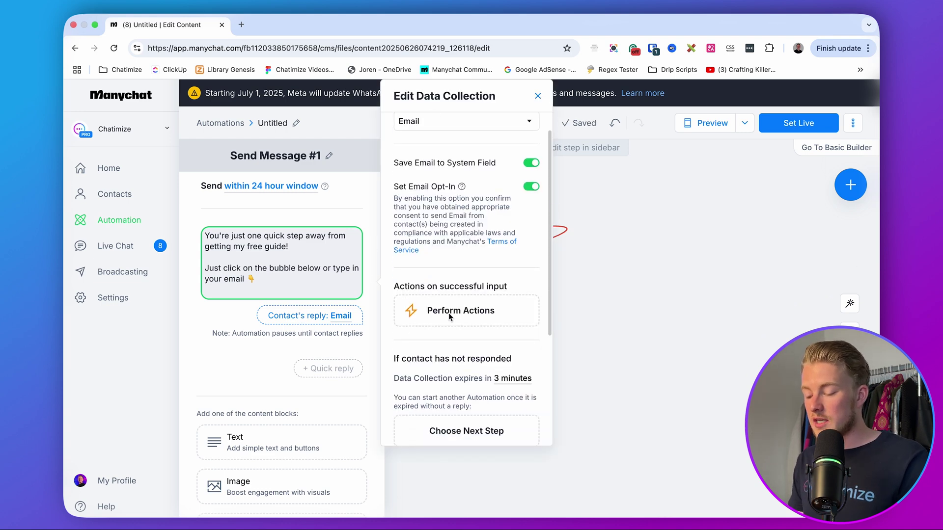
pyautogui.click(501, 327)
pyautogui.click(473, 365)
pyautogui.click(473, 365)
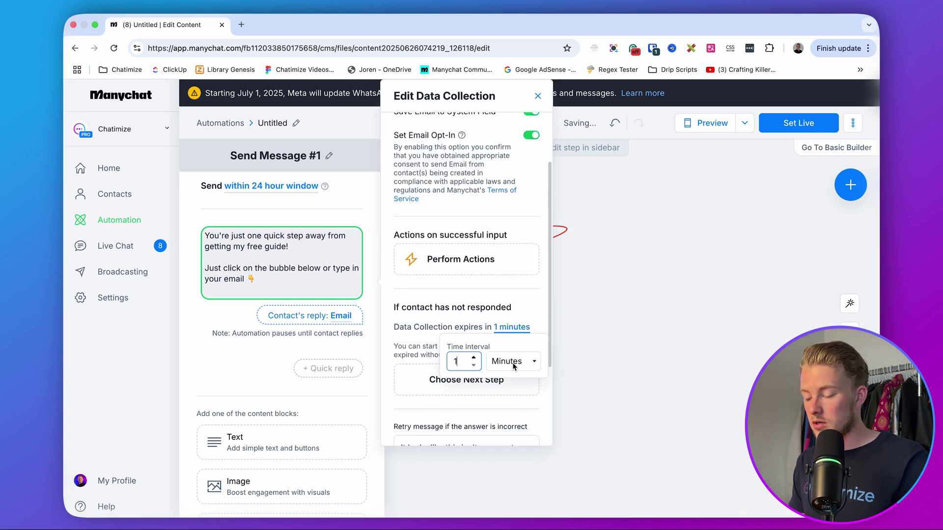
pyautogui.click(509, 362)
pyautogui.click(511, 378)
pyautogui.click(645, 389)
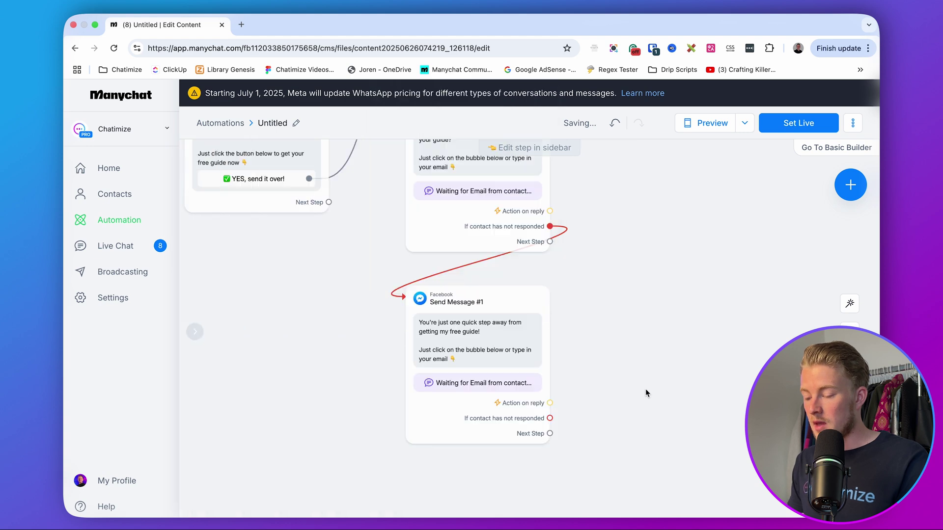
# Duplicate the follow-up message step and place the copy directly beneath the original in the flow.
pyautogui.moveTo(645, 389); pyautogui.dragTo(608, 260)
pyautogui.scroll(3, 576, 314)
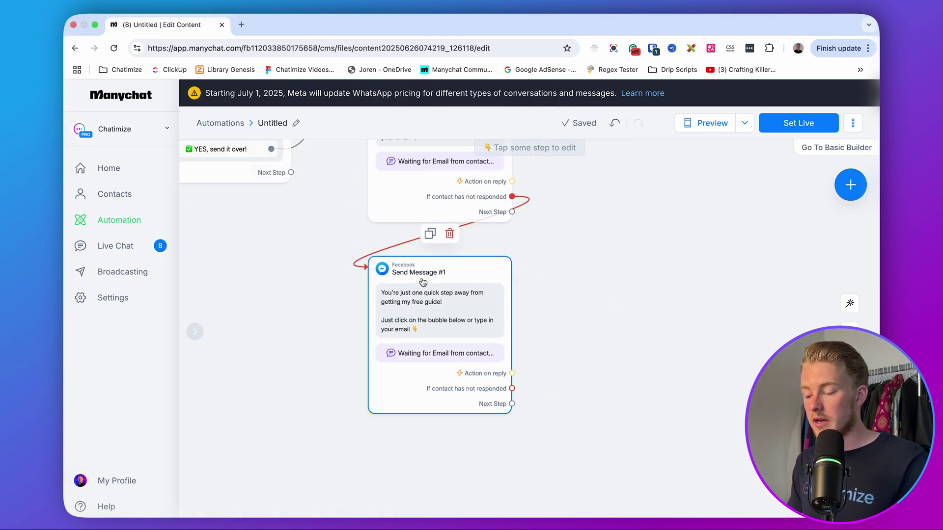
pyautogui.click(428, 232)
pyautogui.moveTo(750, 269); pyautogui.dragTo(752, 186)
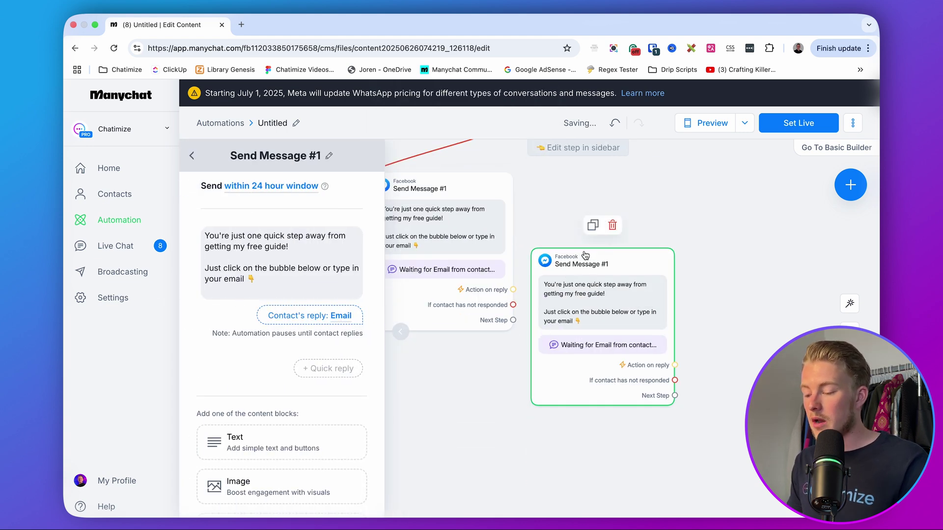
pyautogui.moveTo(572, 276); pyautogui.dragTo(410, 381)
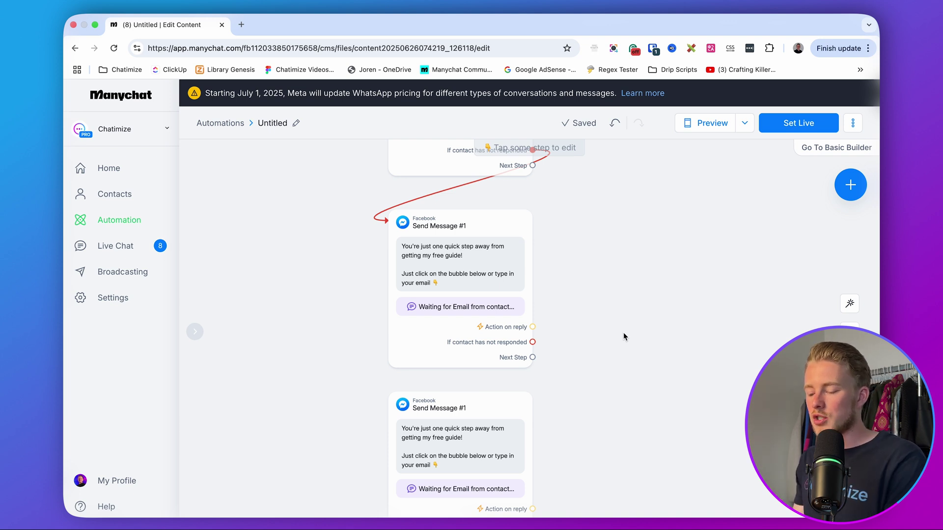
# Check the expiry time in the first follow-up message's email data collection settings.
pyautogui.scroll(5, 589, 194)
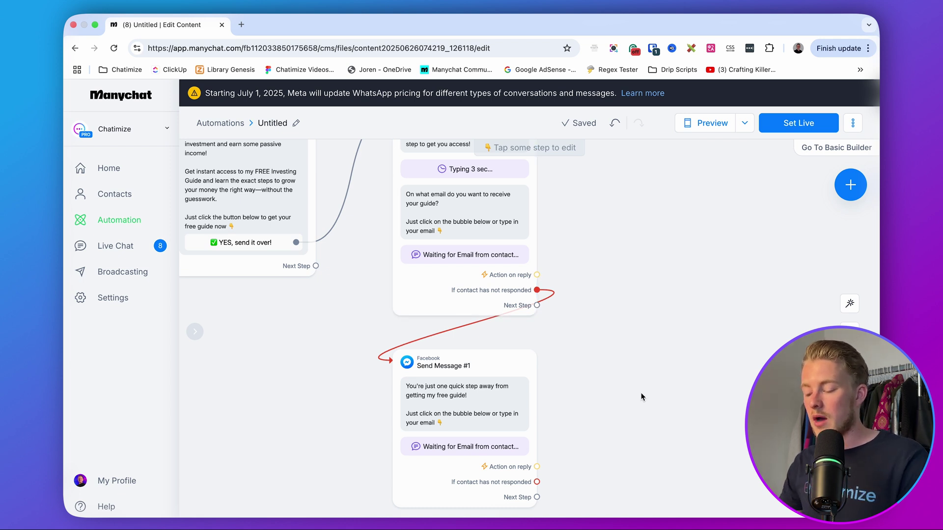
pyautogui.click(472, 402)
pyautogui.click(310, 316)
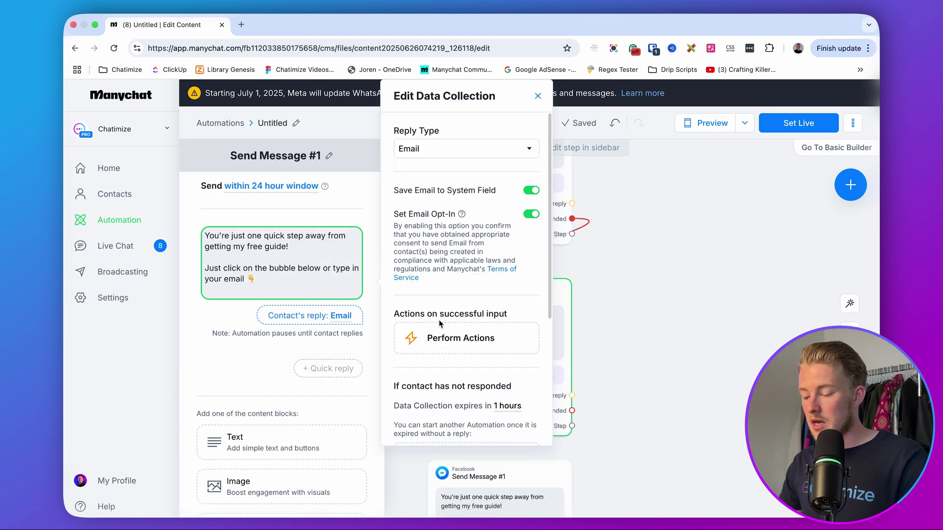
pyautogui.scroll(-3, 439, 323)
pyautogui.moveTo(396, 320); pyautogui.dragTo(477, 320)
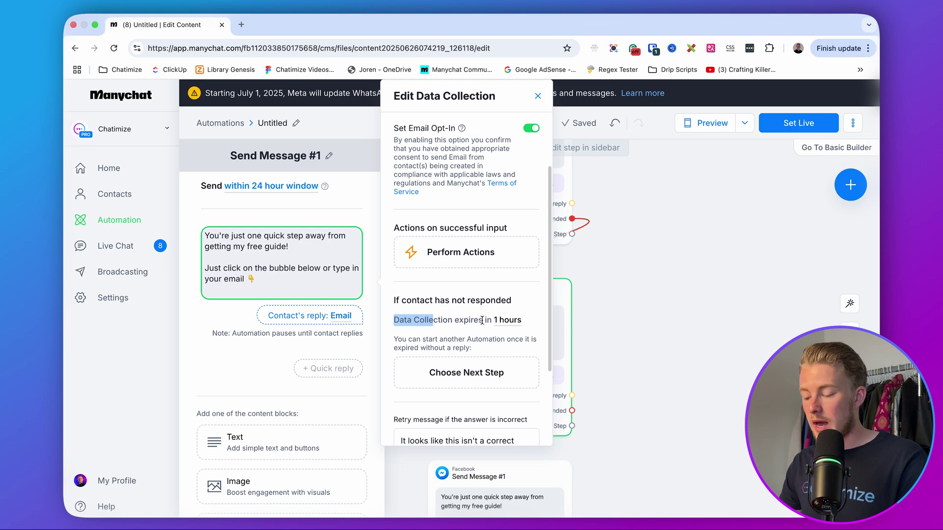
pyautogui.click(637, 331)
# Connect the first follow-up's "If contact has not responded" outcome to the duplicated message beneath it.
pyautogui.scroll(-3, 664, 320)
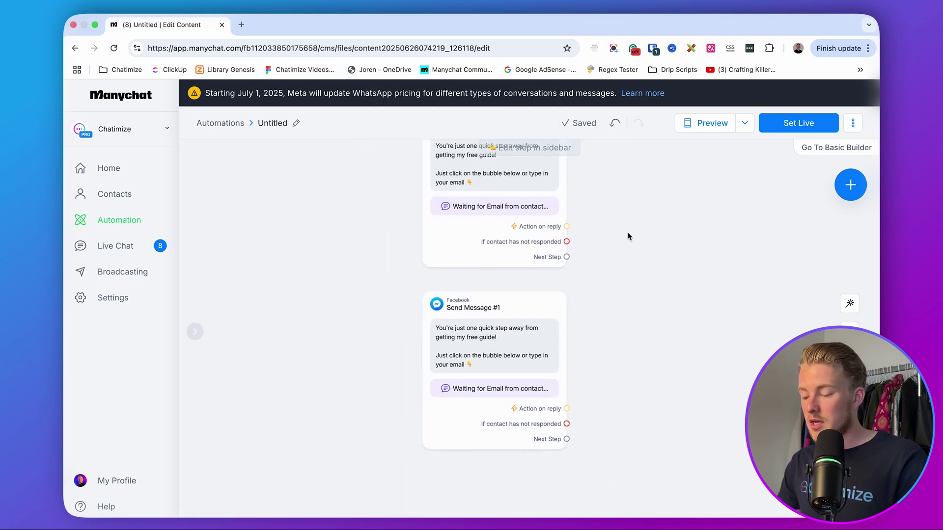
pyautogui.scroll(1, 609, 266)
pyautogui.moveTo(591, 301); pyautogui.dragTo(516, 432)
# Add a new opening line to the duplicated message reading "Last reminder," followed by the First Name variable.
pyautogui.click(515, 432)
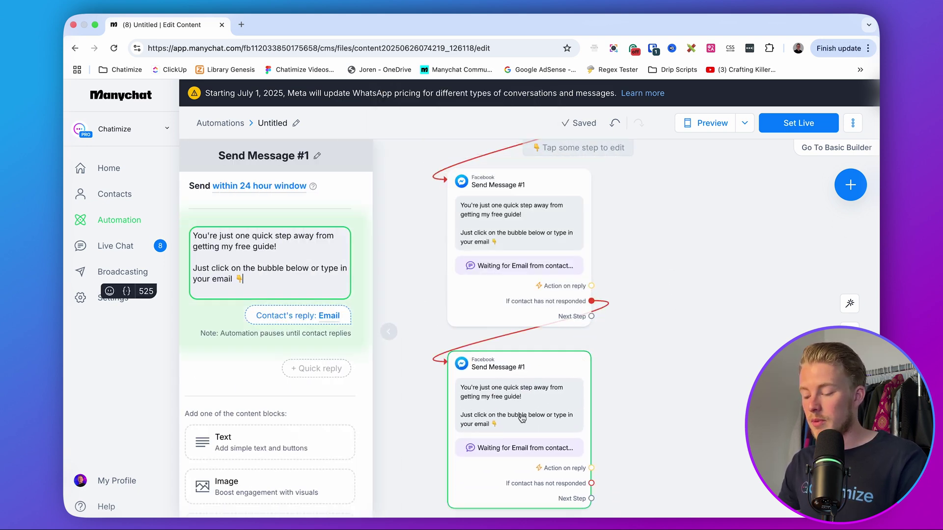
pyautogui.click(205, 236)
pyautogui.press('Return')
pyautogui.press('Return')
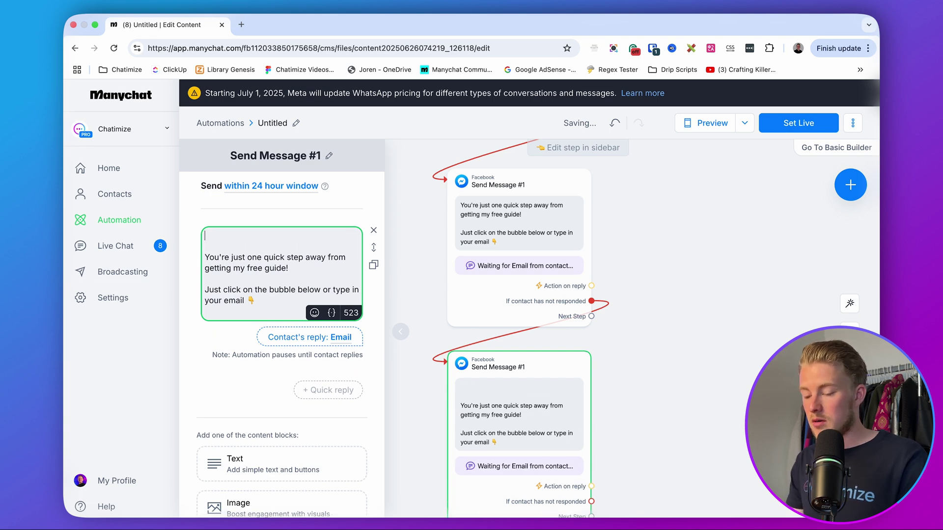
pyautogui.write('Last reminder')
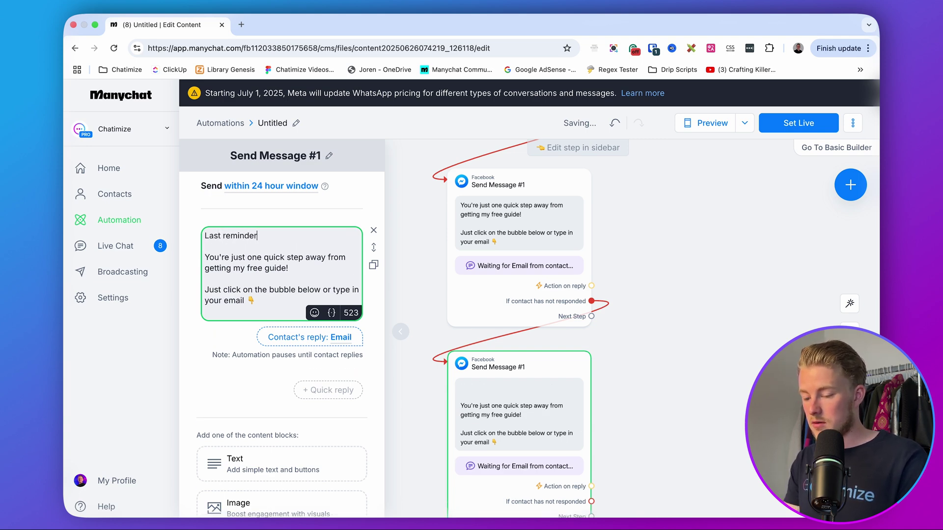
pyautogui.write(', {{first')
pyautogui.press('Return')
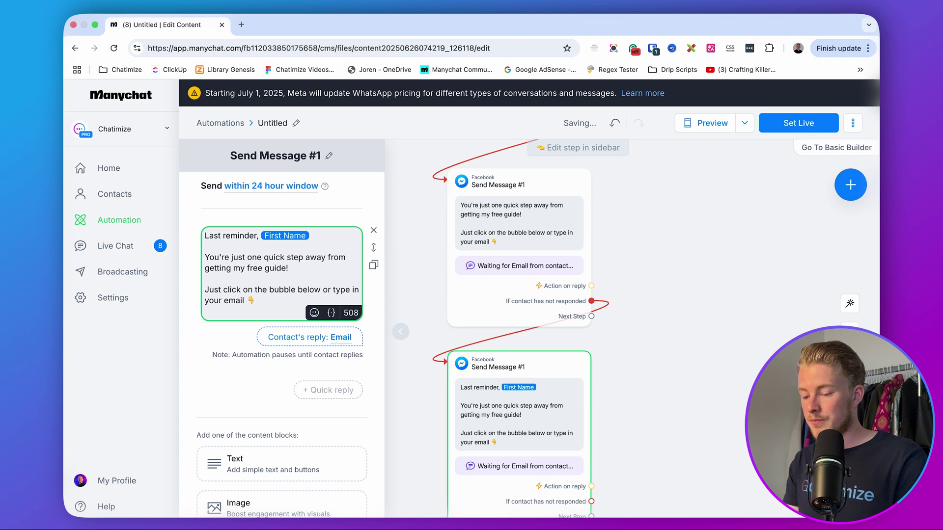
# Continue the opening line with "! You're just one step away from getting my FREE Guide!" and delete the older sentence beneath it.
pyautogui.write('! Yo')
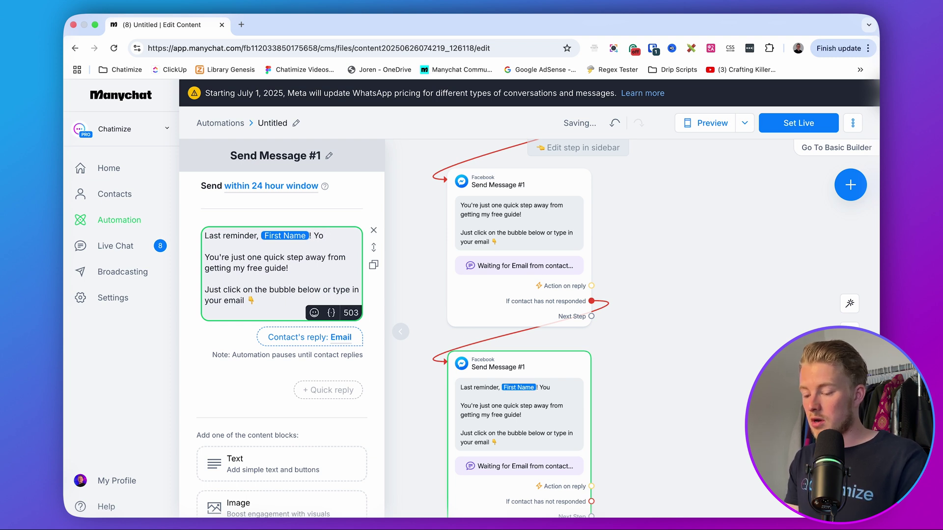
pyautogui.write("u're just one step away")
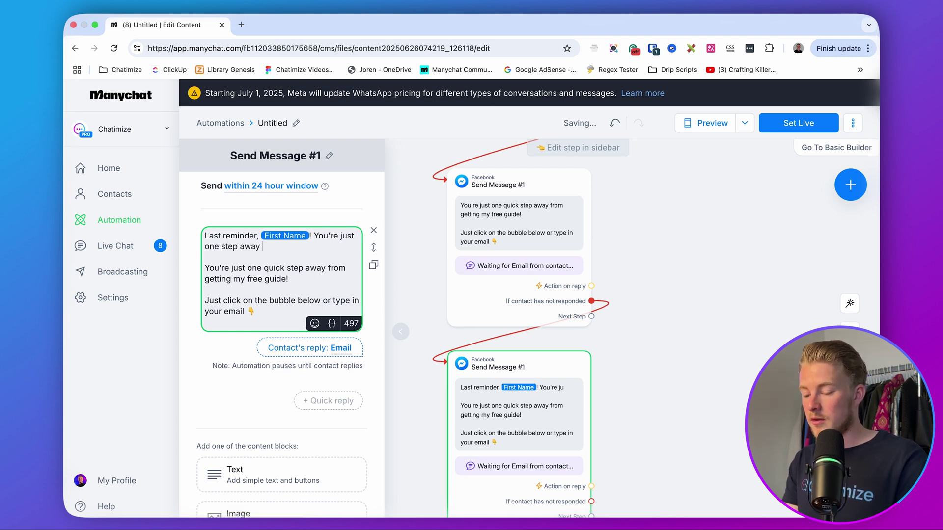
pyautogui.write(' from getting my ')
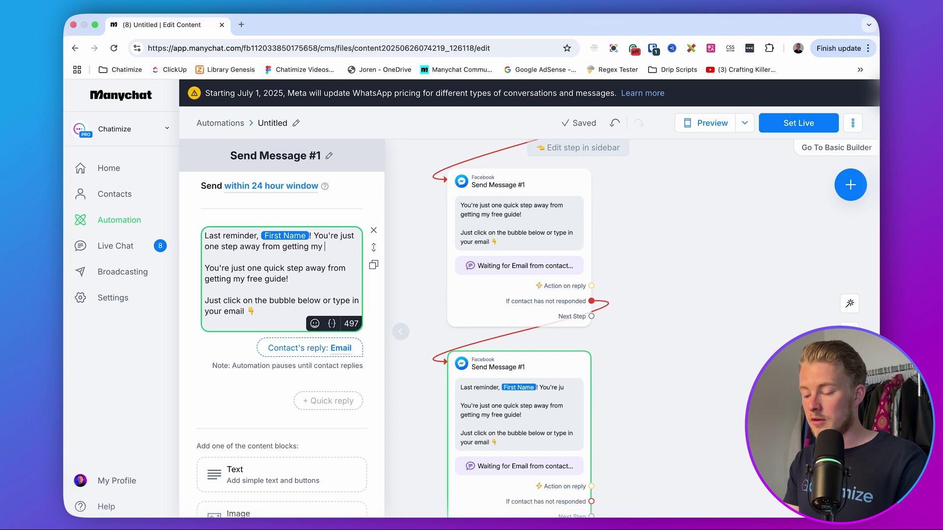
pyautogui.write('FREE Guide!')
pyautogui.hotkey('shift', 'Down')
pyautogui.hotkey('shift', 'Down')
pyautogui.press('Delete')
pyautogui.press('Delete')
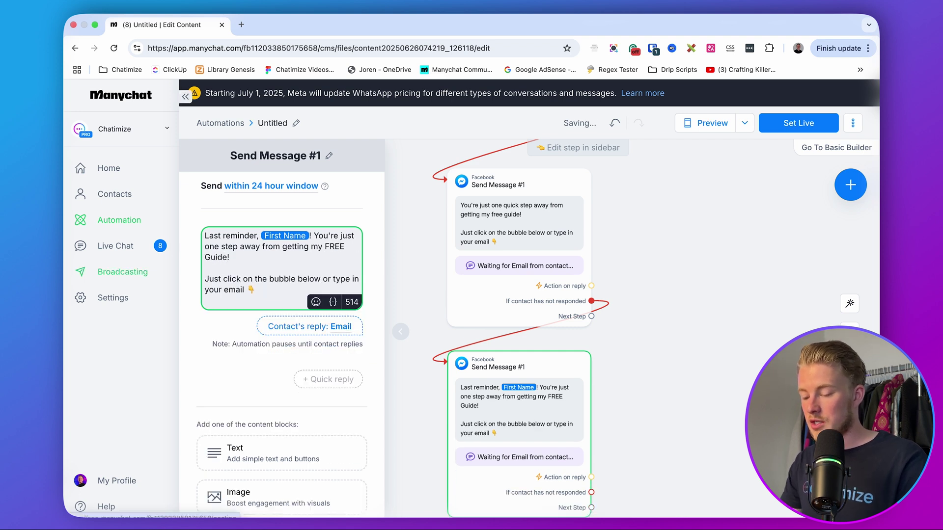
pyautogui.click(773, 352)
# Set the last reminder's email data collection to expire after 23 hours and reopen its settings to check the value.
pyautogui.scroll(5, 676, 259)
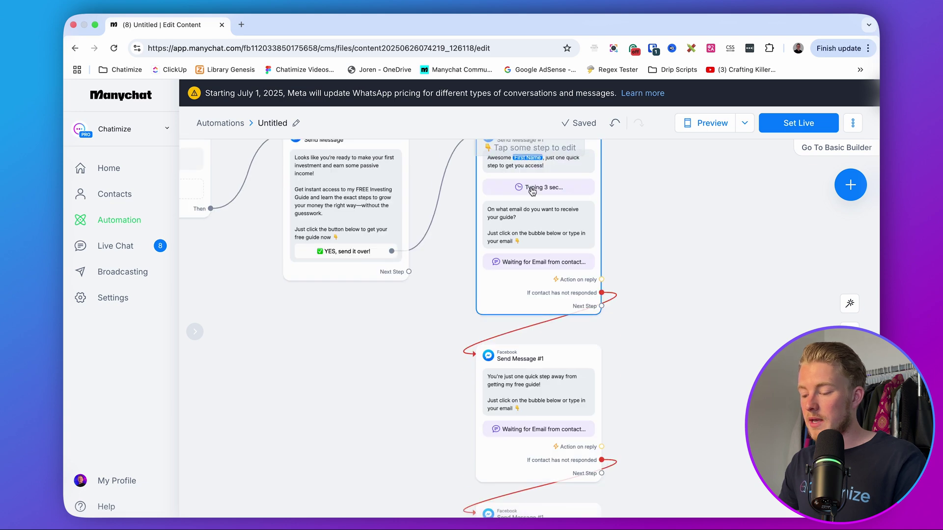
pyautogui.scroll(-3, 532, 190)
pyautogui.hscroll(3, 532, 190)
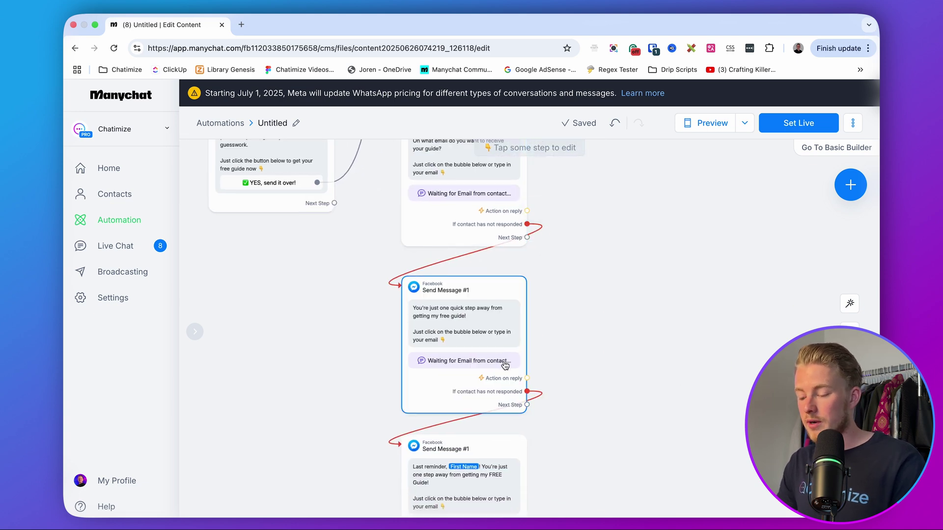
pyautogui.moveTo(493, 350)
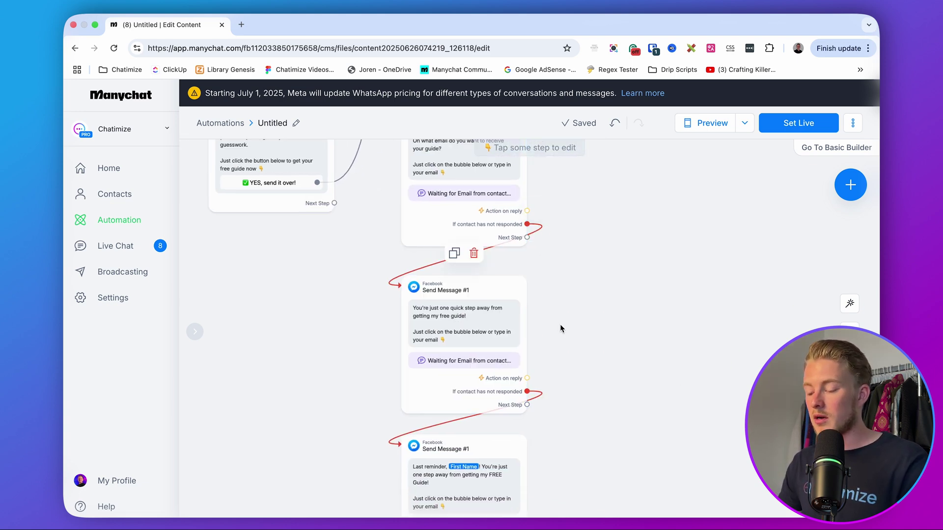
pyautogui.scroll(-3, 625, 319)
pyautogui.moveTo(425, 261)
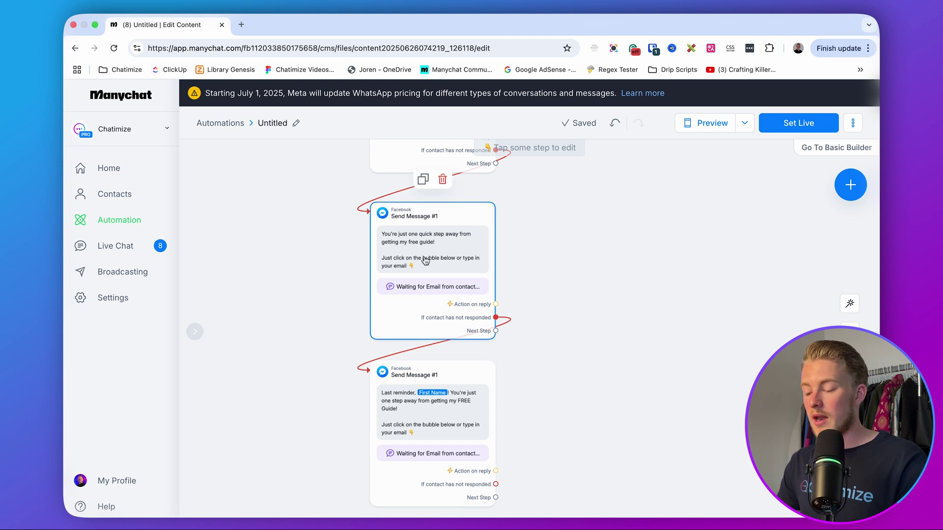
pyautogui.click(473, 407)
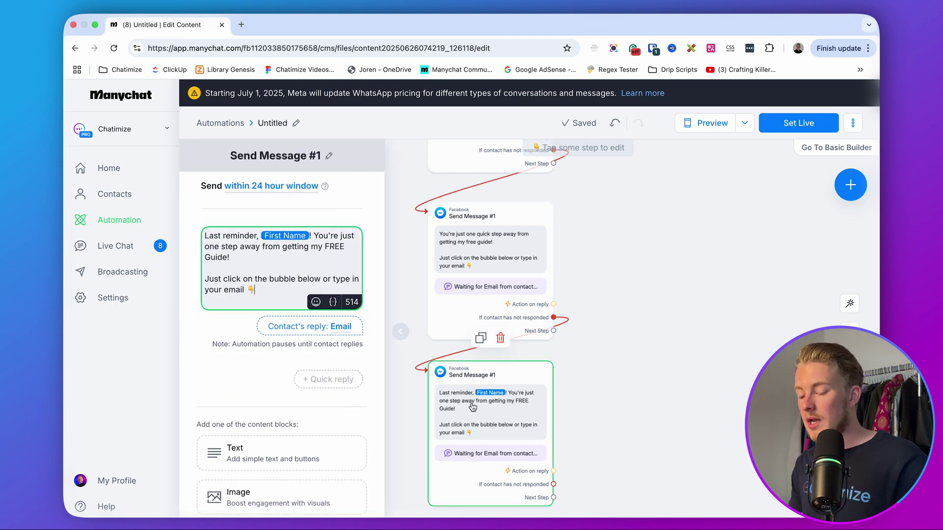
pyautogui.click(317, 327)
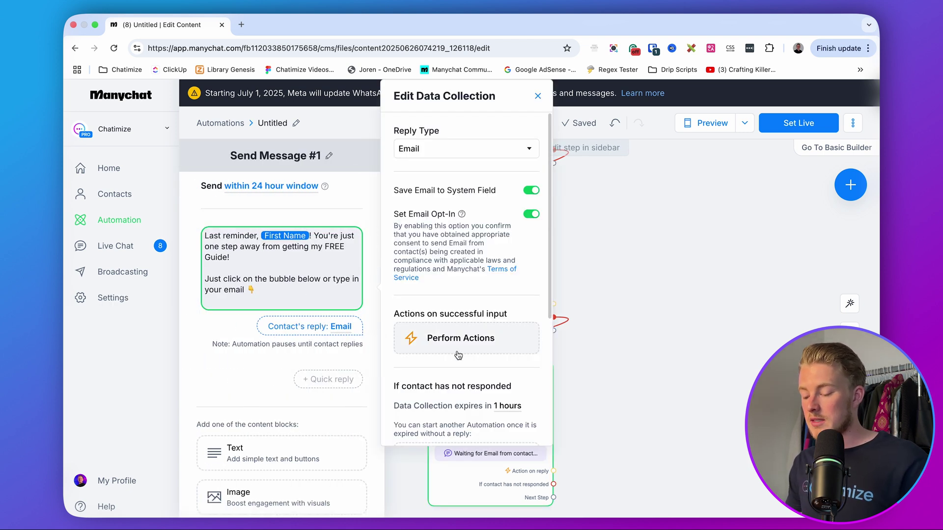
pyautogui.click(509, 409)
pyautogui.write('23')
pyautogui.press('Escape')
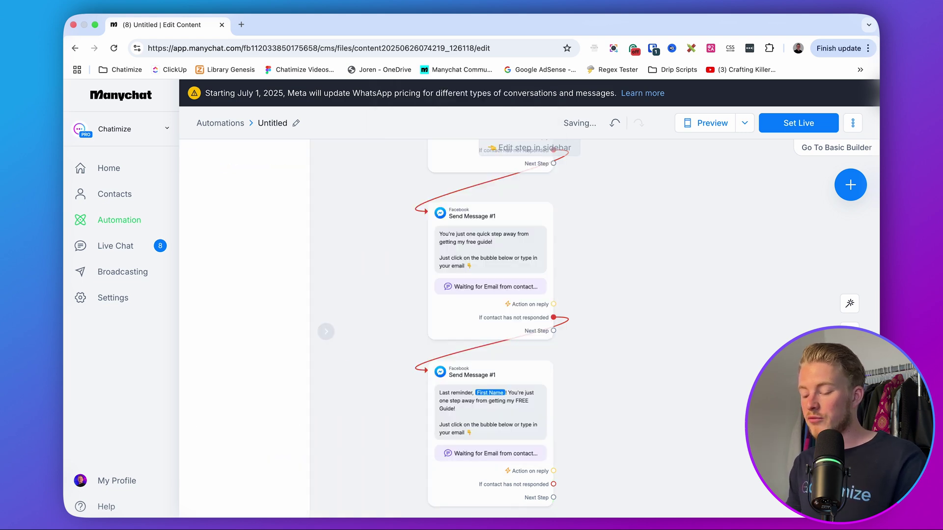
pyautogui.click(492, 412)
pyautogui.click(293, 329)
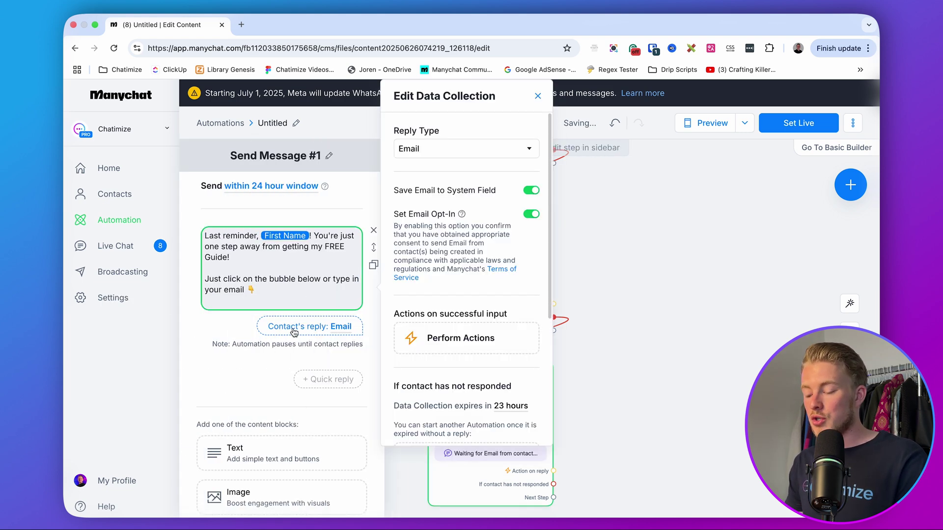
# Add a new Messenger message as the next step after the first message that asks for the contact's email.
pyautogui.scroll(-2, 503, 397)
pyautogui.click(641, 392)
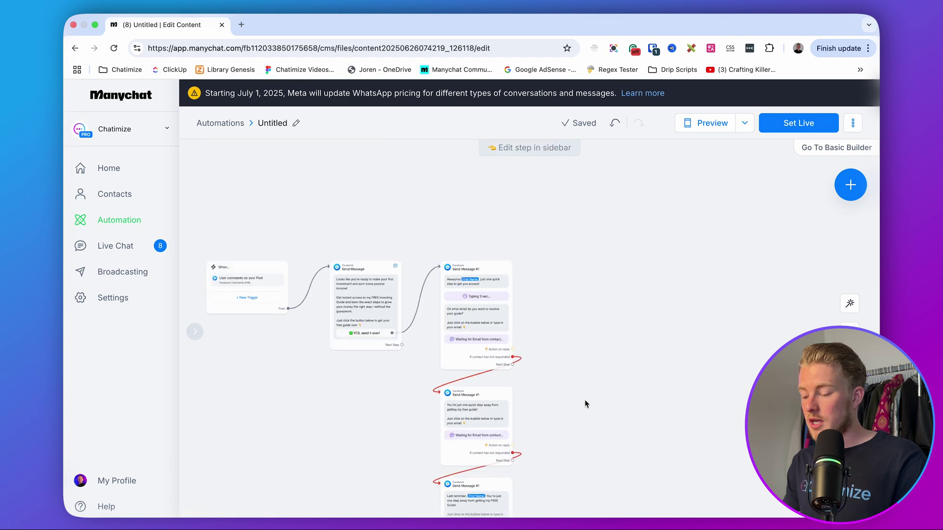
pyautogui.scroll(5, 570, 277)
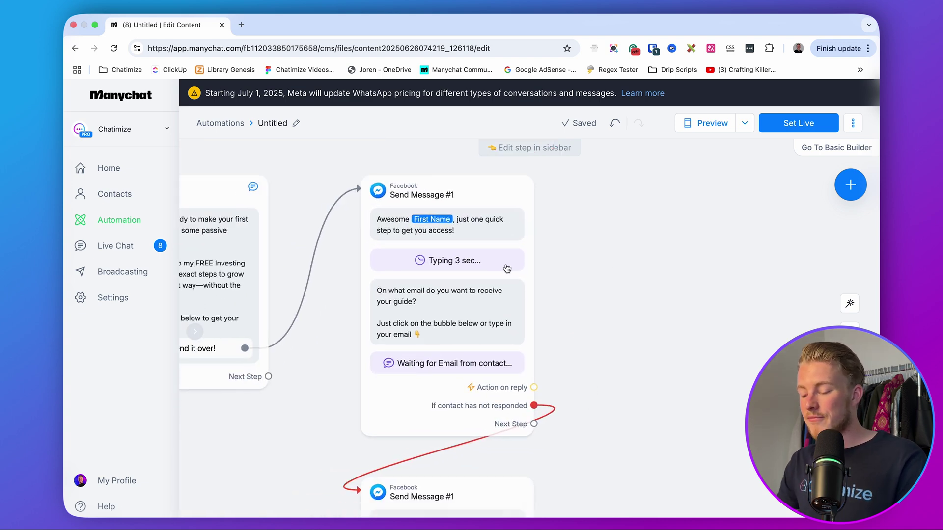
pyautogui.click(535, 424)
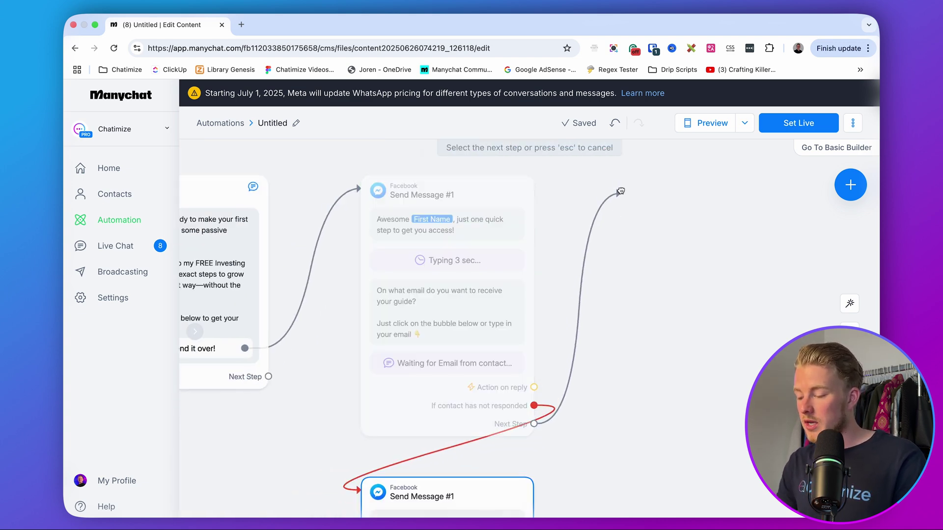
pyautogui.click(621, 192)
pyautogui.click(652, 190)
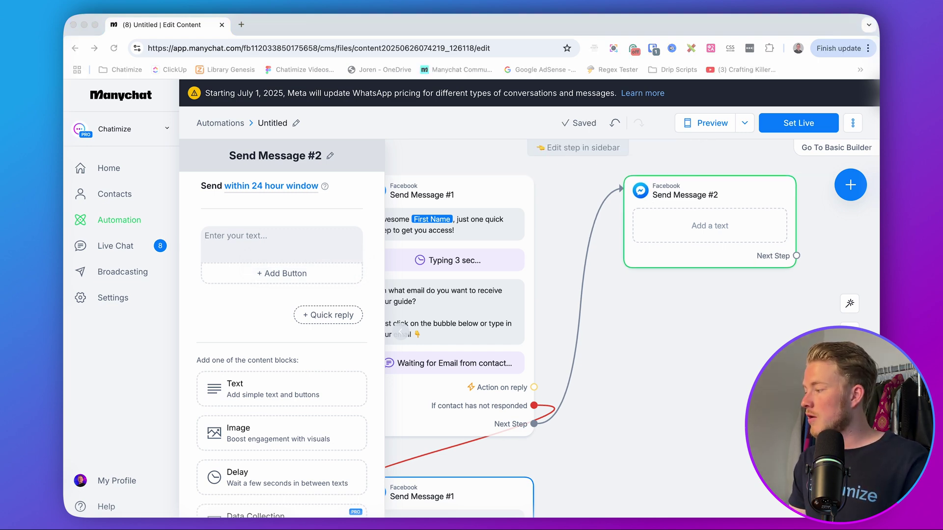
# Fill it with "You're all set, First Name! Can't wait for you to get started with investing! Just click the button below to get instant access 👇".
pyautogui.write('You’re all set, First Name!  Can’t wait for you to get started with investing!  Just click the button below to get instant access 👇')
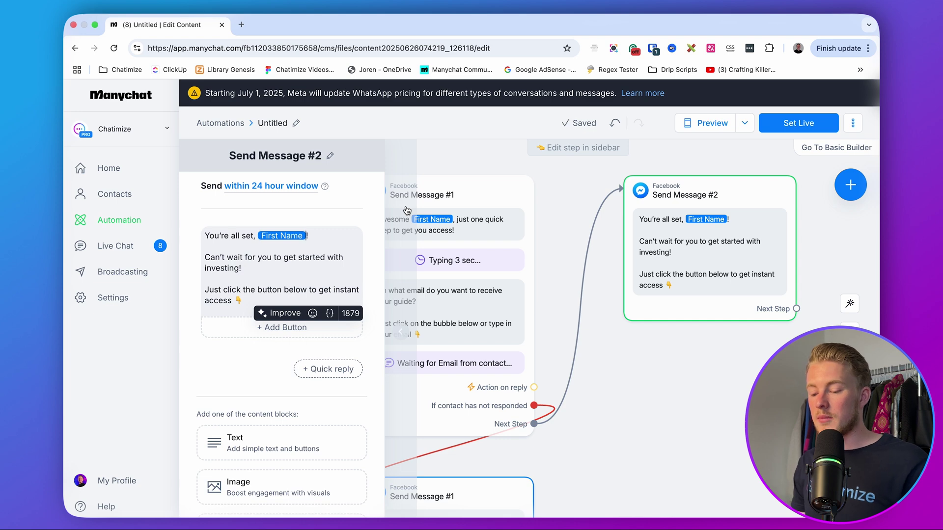
pyautogui.click(340, 207)
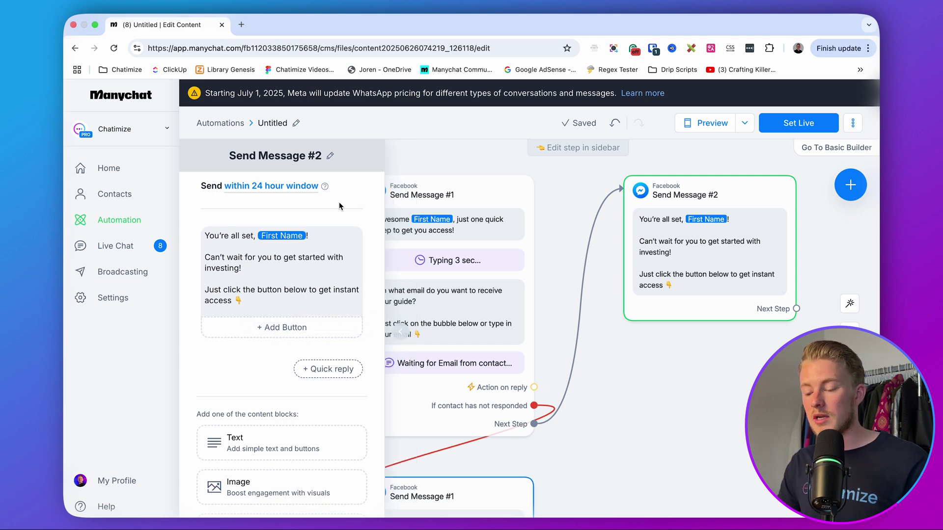
pyautogui.click(301, 326)
pyautogui.write('Access')
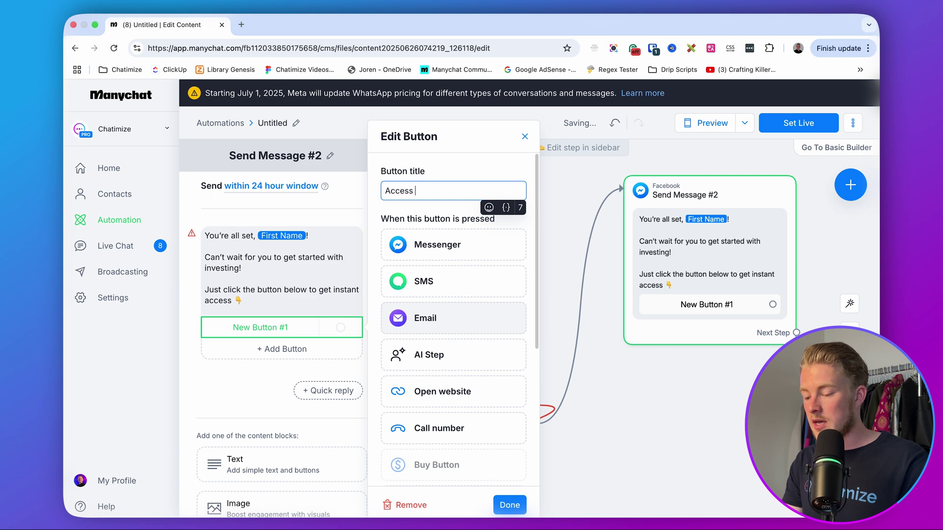
pyautogui.write(' Free Guide')
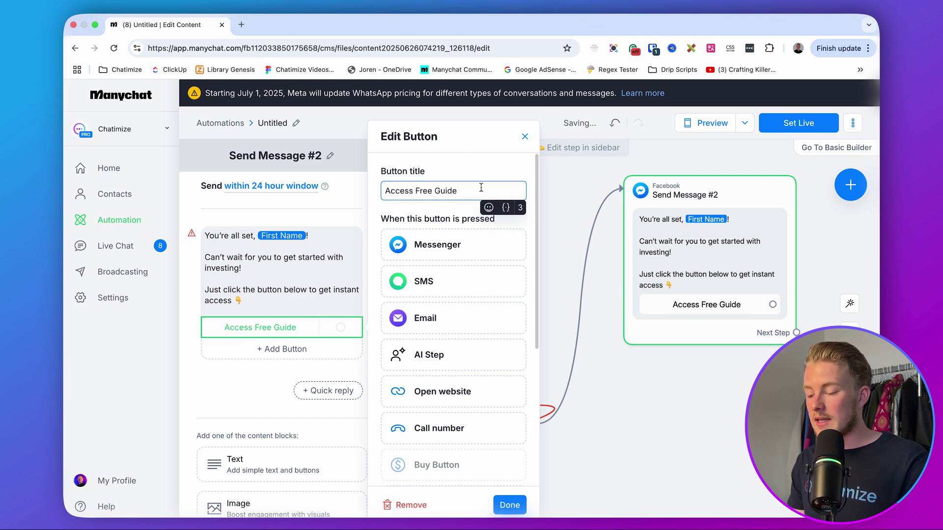
pyautogui.click(414, 393)
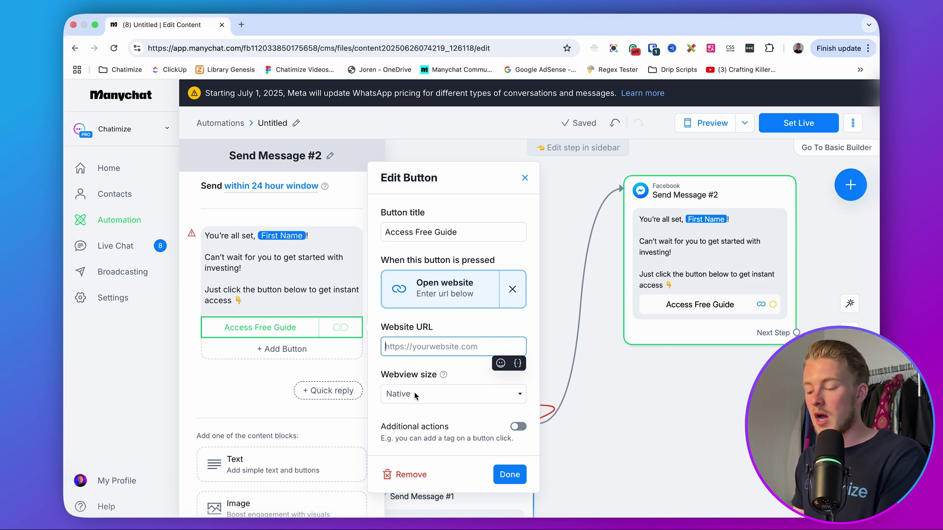
pyautogui.write('https:/')
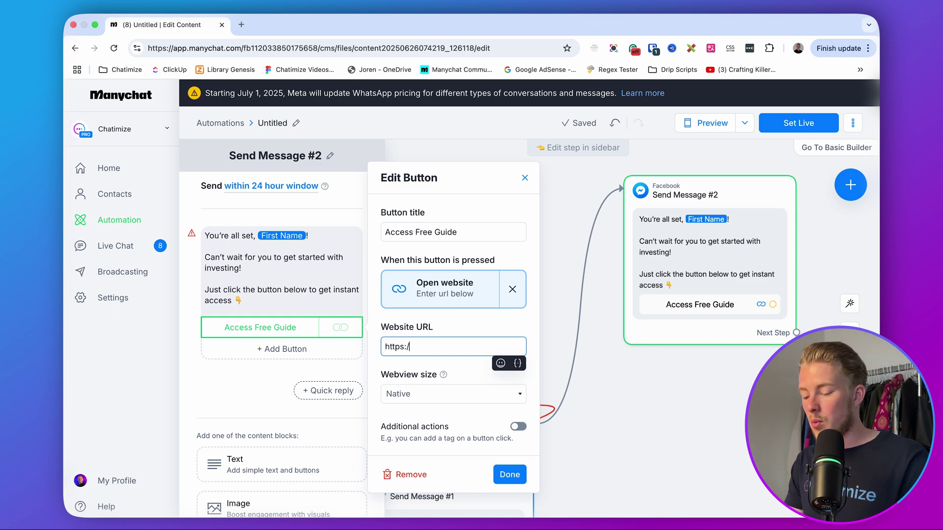
pyautogui.write('/chatimize.com')
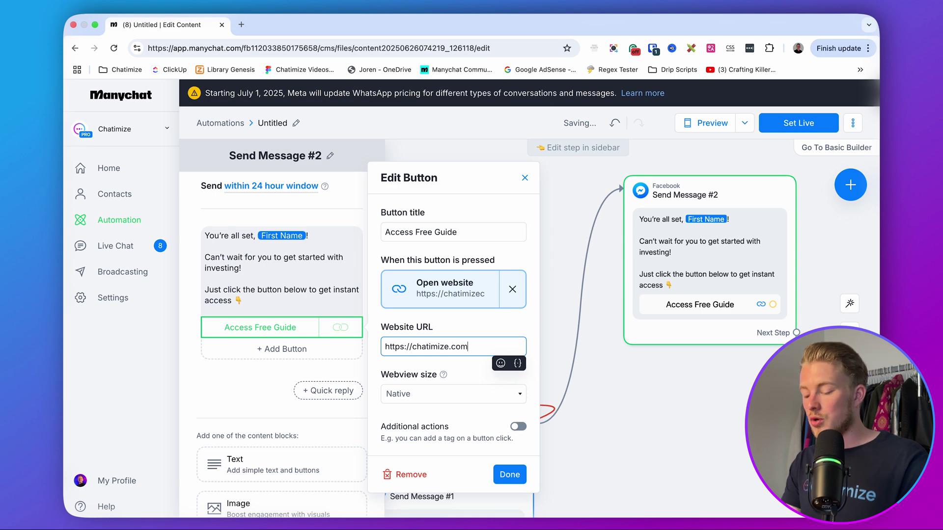
pyautogui.press('Tab')
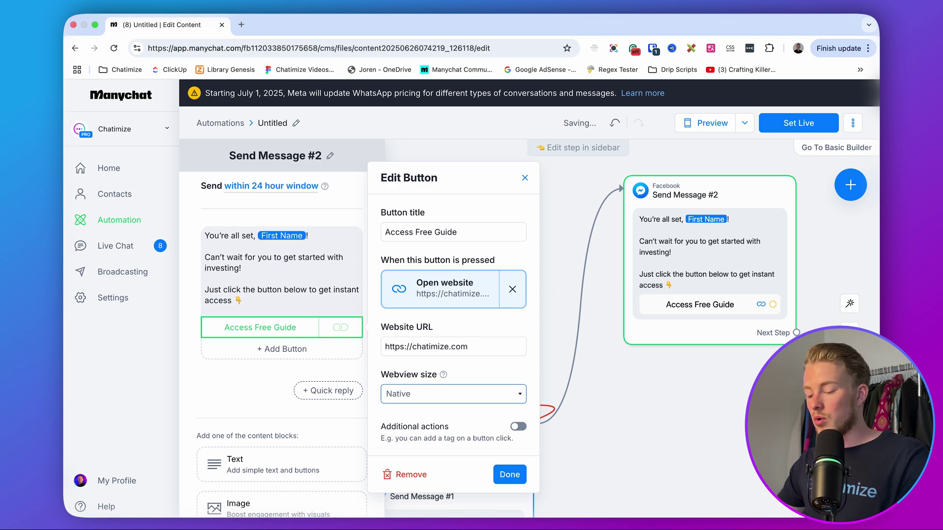
pyautogui.click(510, 475)
pyautogui.click(674, 436)
# Connect the next step of the first follow-up and of the last reminder to the guide delivery message.
pyautogui.scroll(-3, 672, 433)
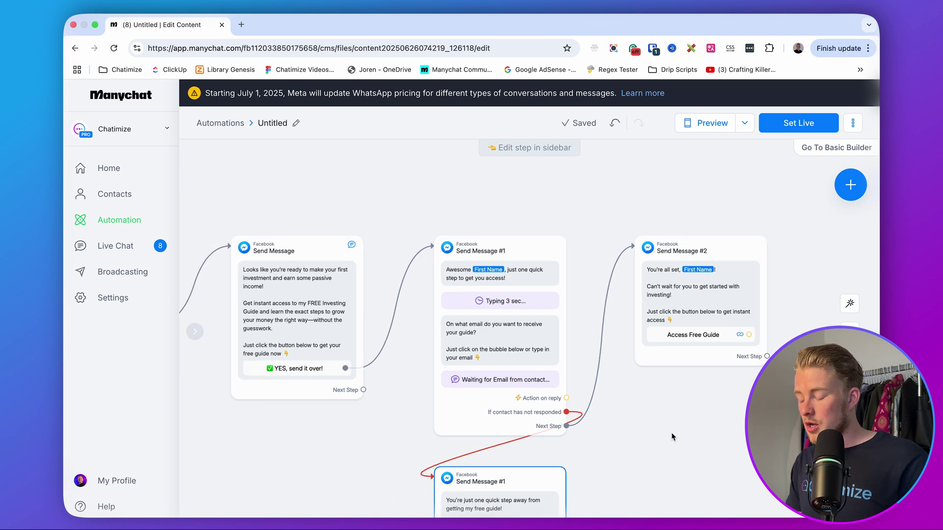
pyautogui.scroll(-5, 645, 326)
pyautogui.scroll(3, 514, 432)
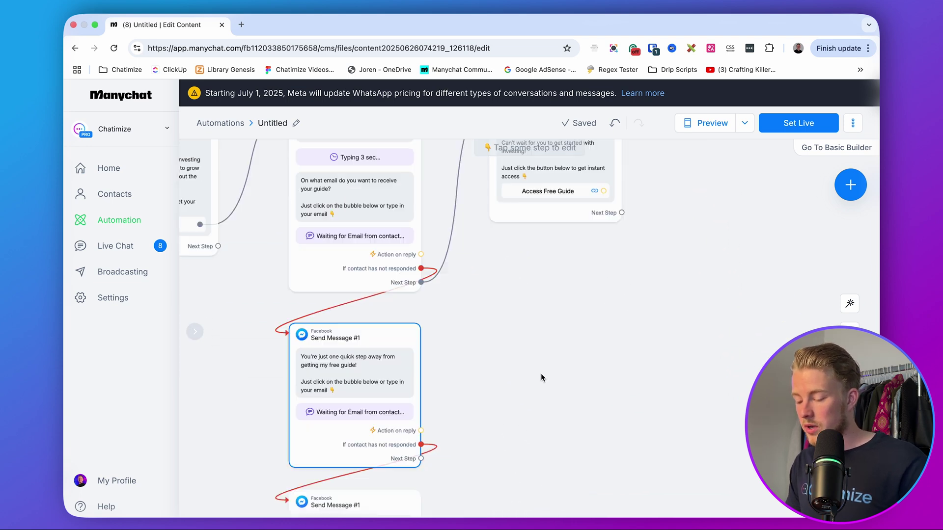
pyautogui.click(503, 421)
pyautogui.click(529, 153)
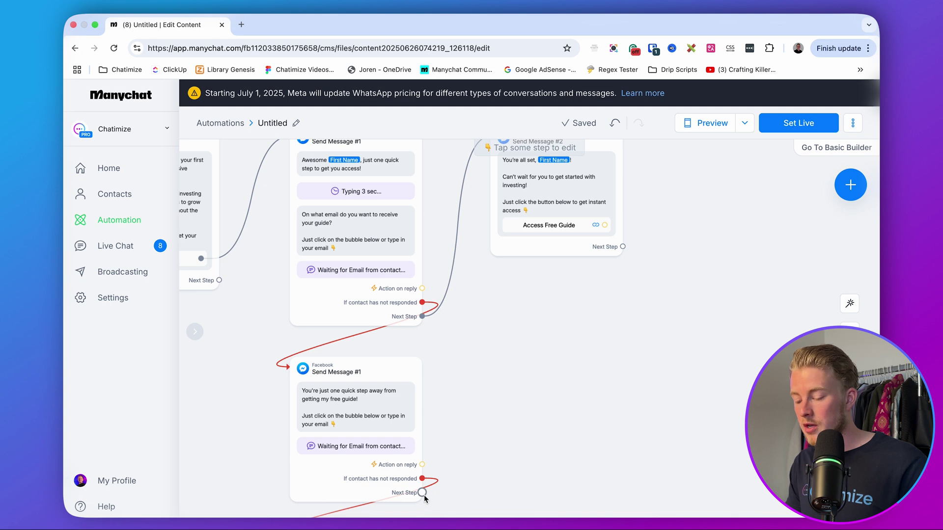
pyautogui.click(422, 493)
pyautogui.click(540, 197)
pyautogui.scroll(-3, 521, 305)
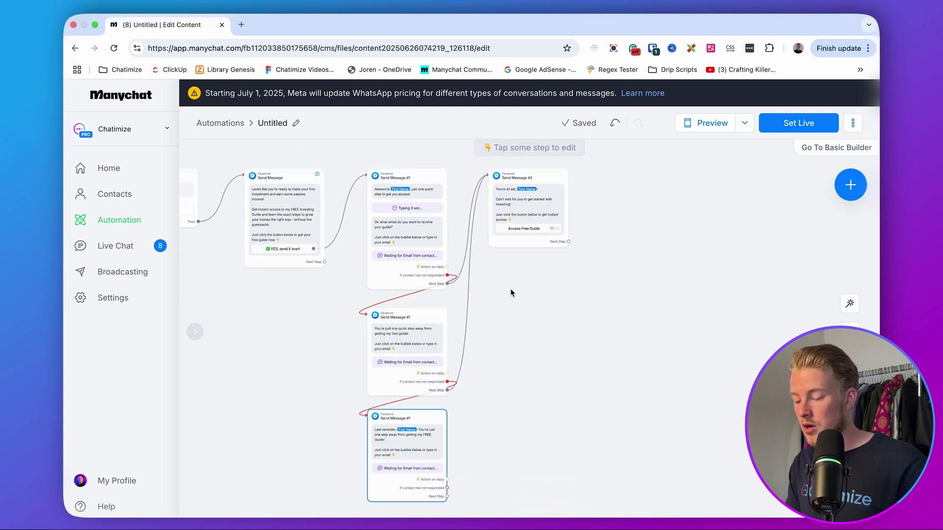
pyautogui.click(447, 496)
pyautogui.click(513, 201)
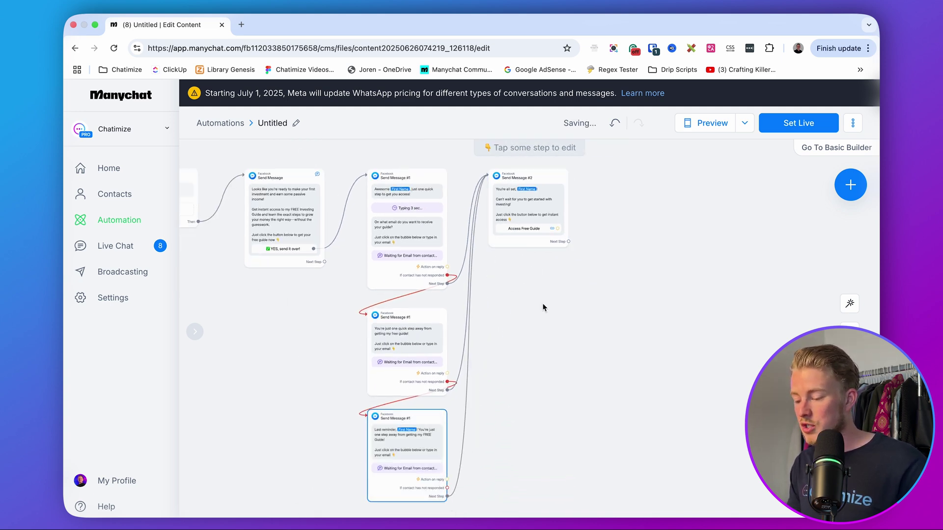
# Set the finished comment-to-guide automation live.
pyautogui.hscroll(-5, 543, 308)
pyautogui.hscroll(2, 728, 362)
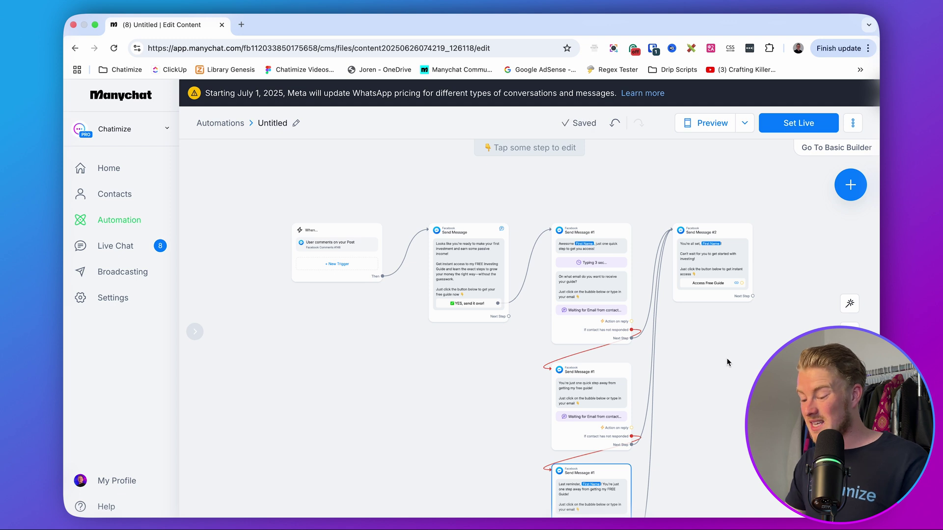
pyautogui.click(787, 127)
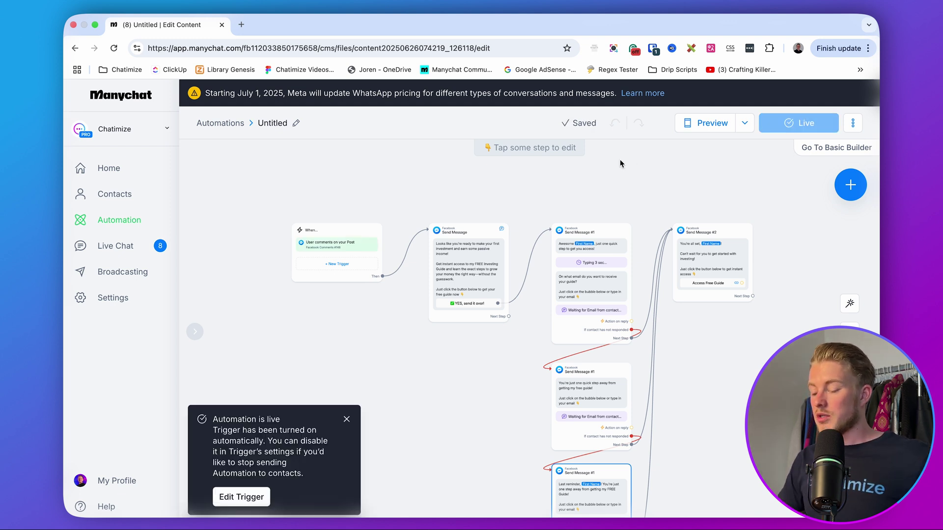
# Review the live flow from the comment trigger through the email question and both reminders to the guide delivery message.
pyautogui.scroll(5, 330, 239)
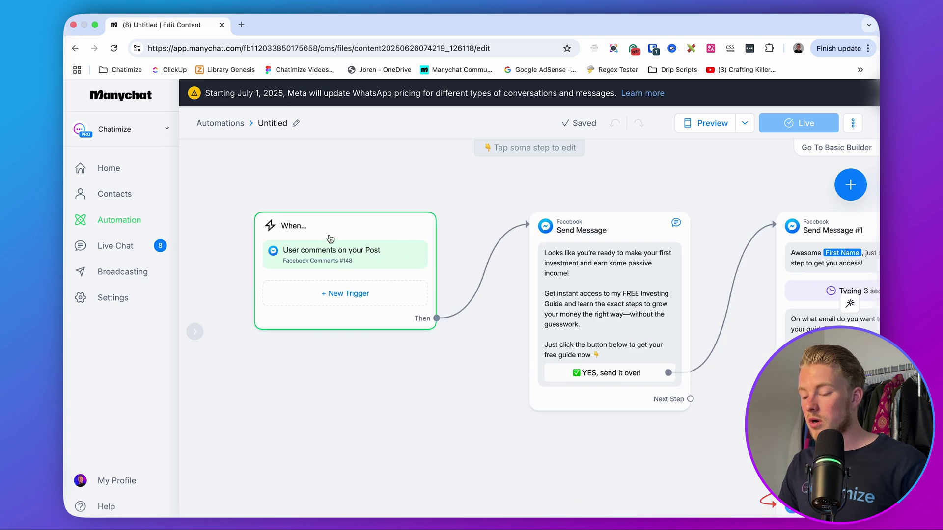
pyautogui.scroll(2, 330, 239)
pyautogui.hscroll(5, 576, 180)
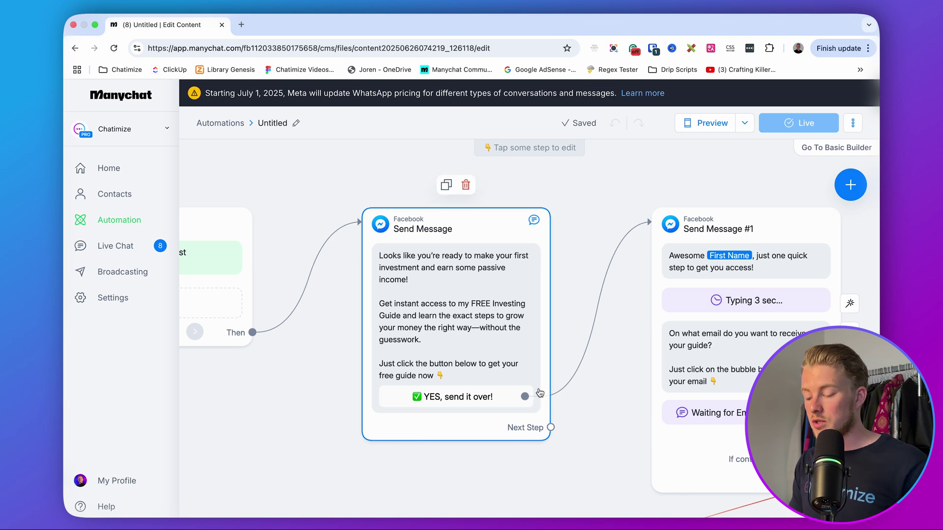
pyautogui.hscroll(4, 595, 432)
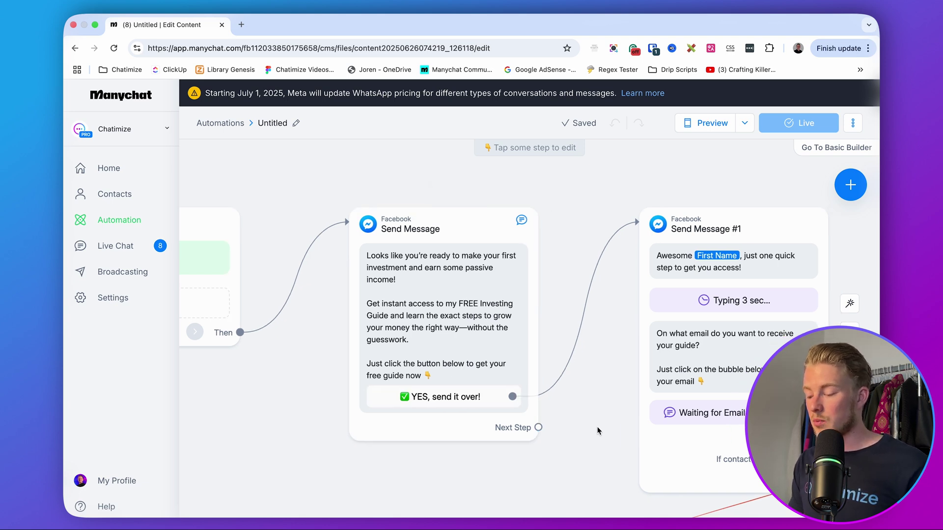
pyautogui.moveTo(701, 331); pyautogui.dragTo(587, 238)
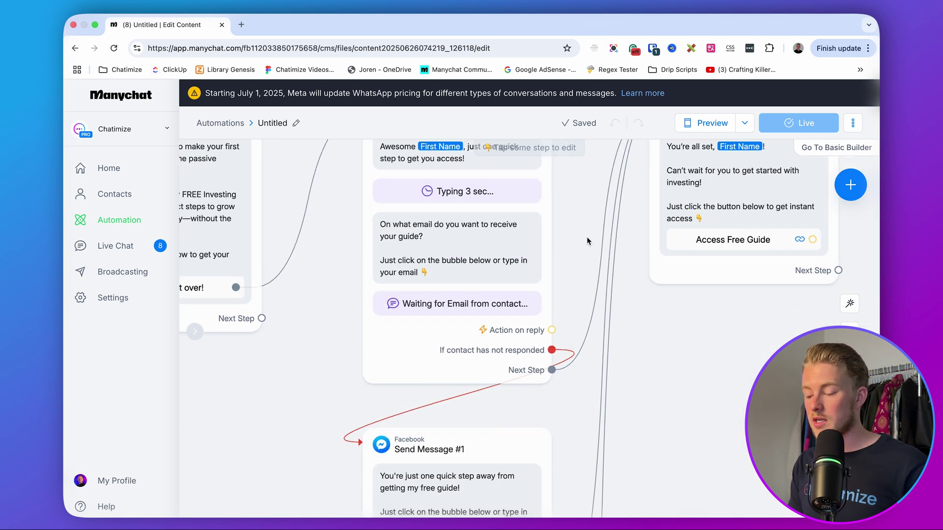
pyautogui.scroll(-5, 588, 237)
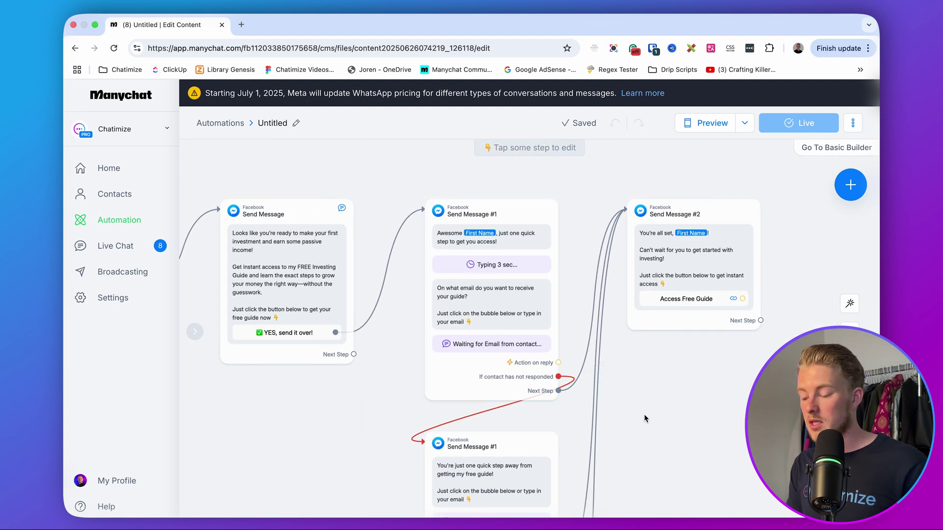
pyautogui.moveTo(644, 414); pyautogui.dragTo(579, 226)
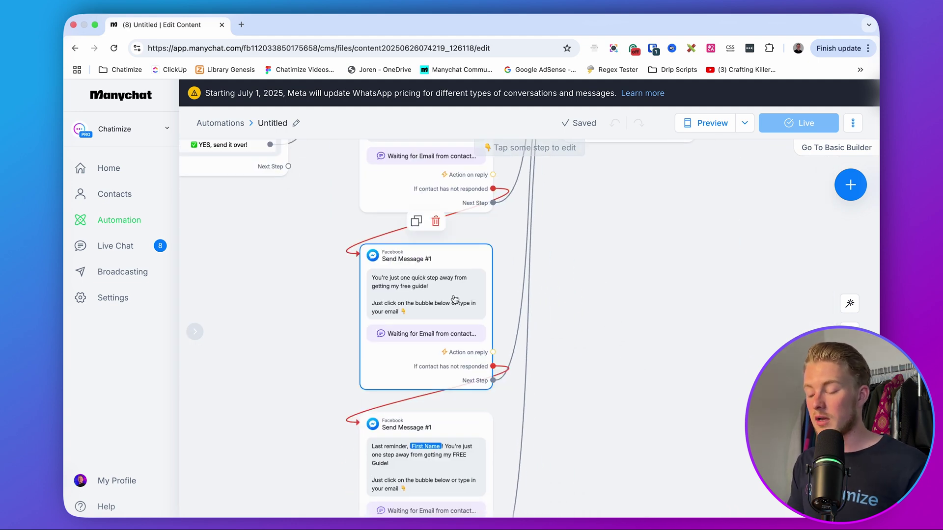
pyautogui.scroll(-5, 553, 341)
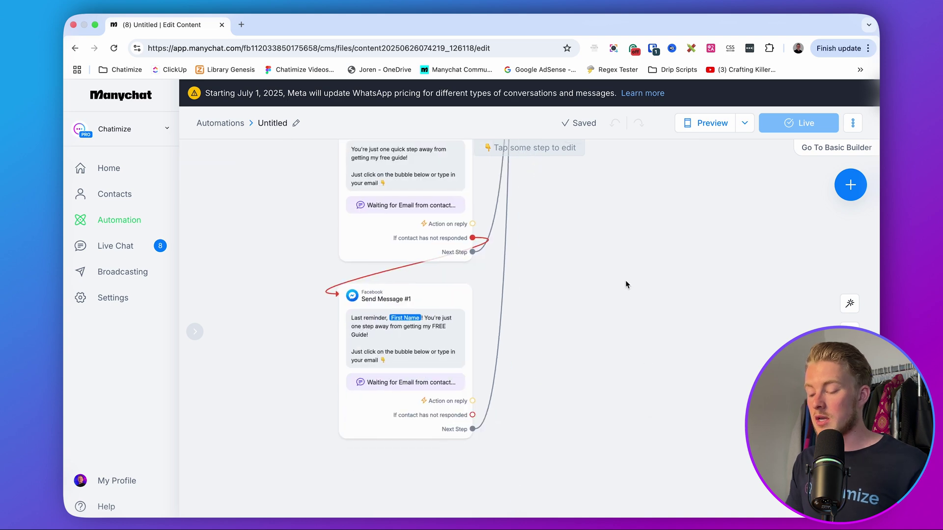
pyautogui.scroll(5, 591, 204)
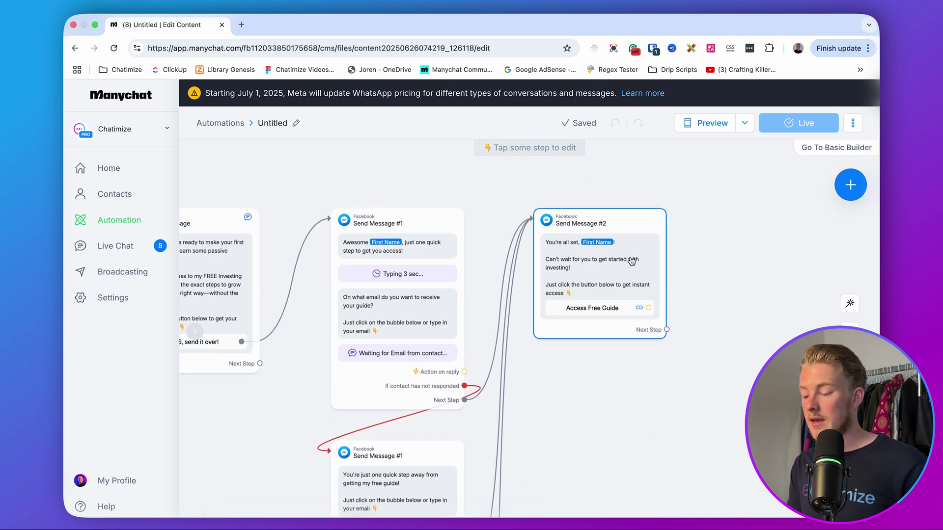
pyautogui.scroll(3, 829, 274)
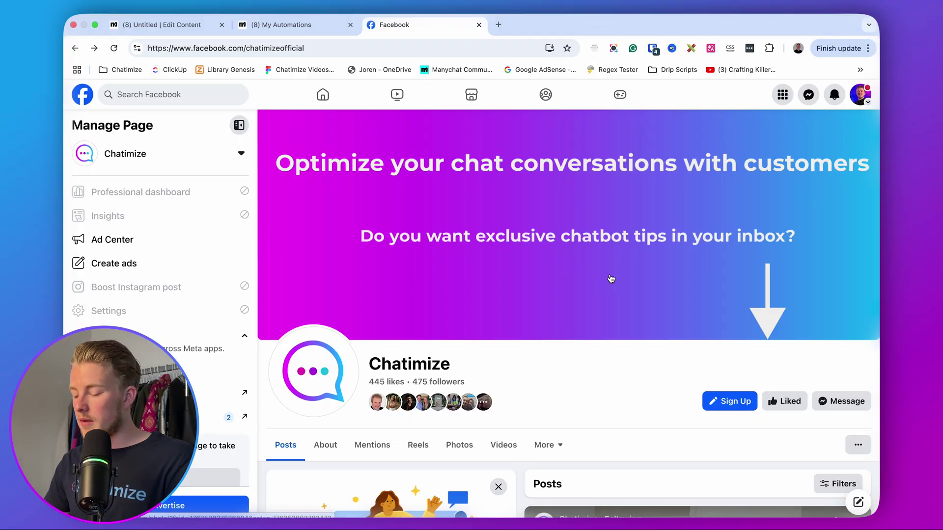
# On the Chatimize Facebook page, open the "STOP Overpaying for Manychat" reel and post the comment "GUIDE".
pyautogui.scroll(-10, 611, 279)
pyautogui.click(850, 359)
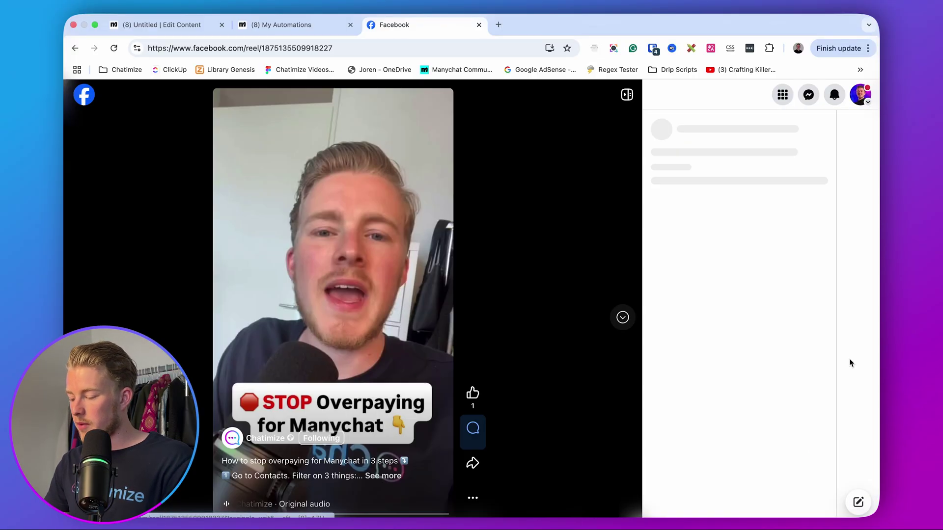
pyautogui.click(710, 371)
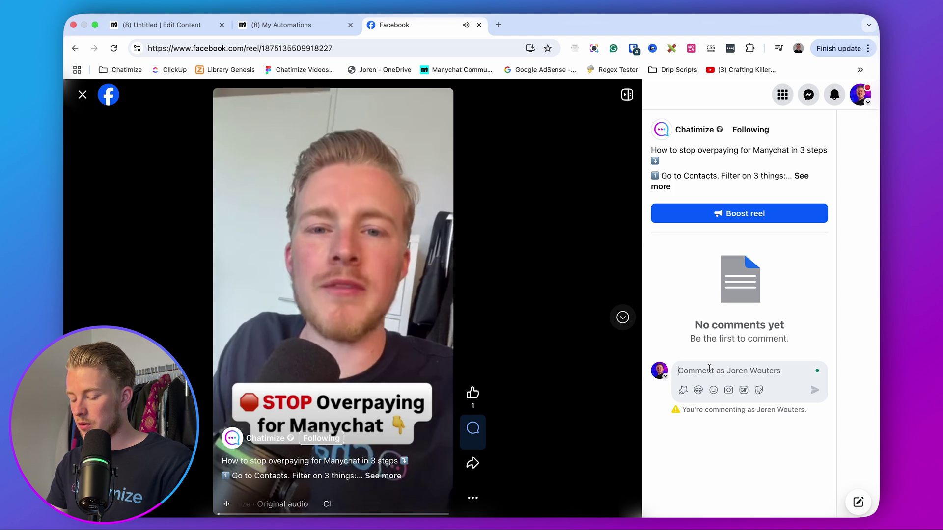
pyautogui.write('GUIDE')
pyautogui.press('Return')
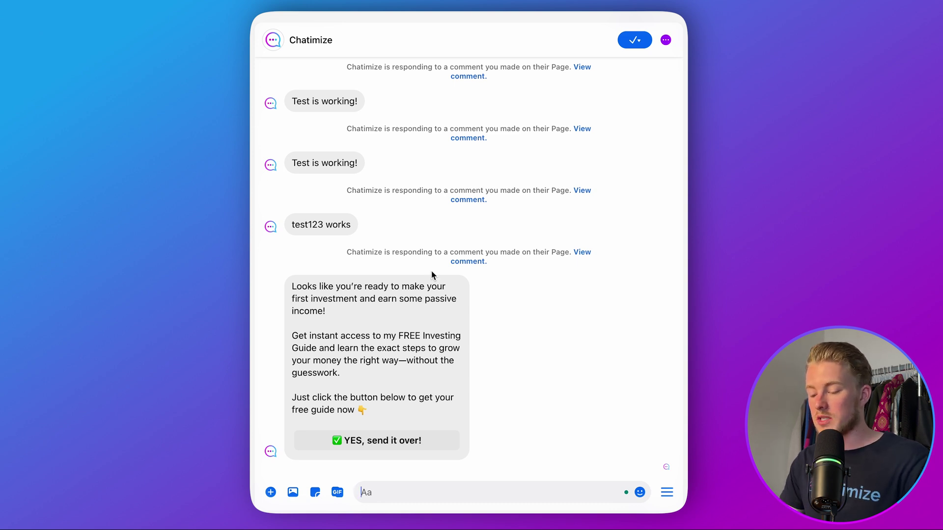
# Test the Messenger conversation by accepting the offer, submitting the suggested email address and opening the free guide, and return to the Manychat flow.
pyautogui.click(403, 441)
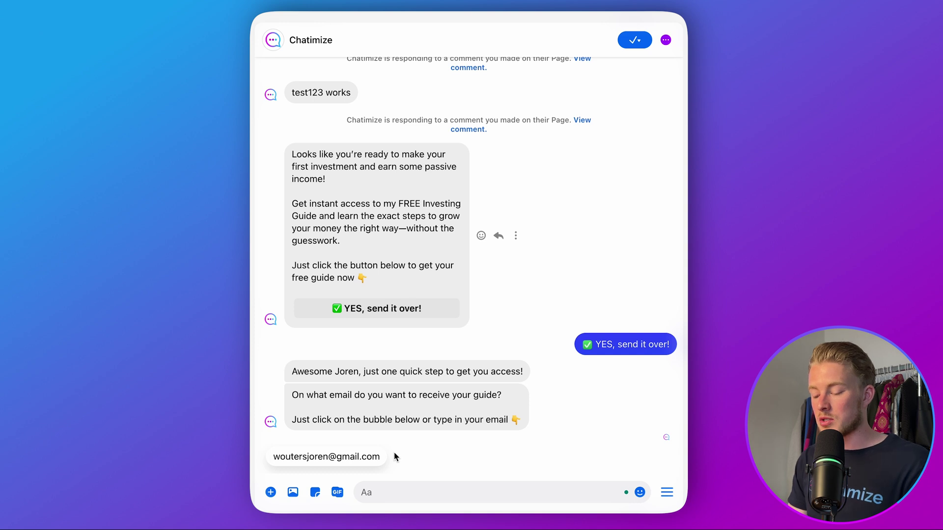
pyautogui.click(355, 465)
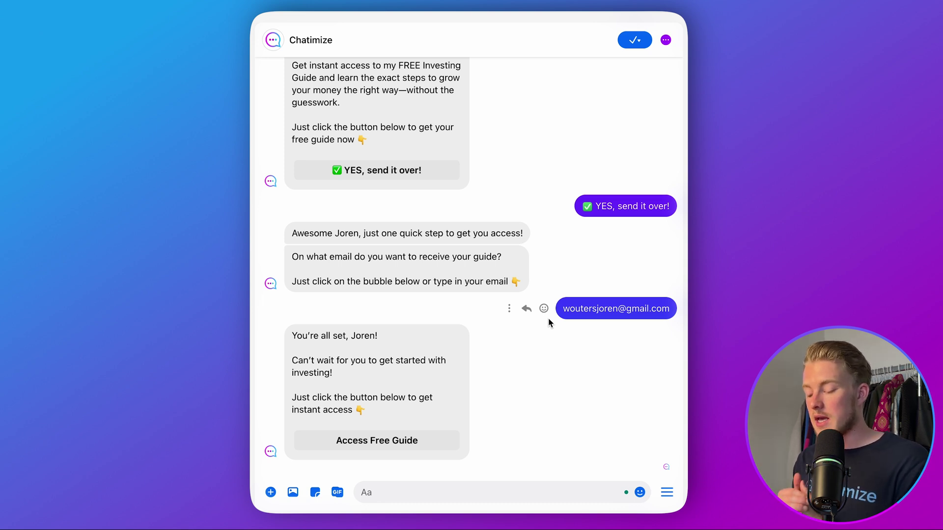
pyautogui.click(418, 443)
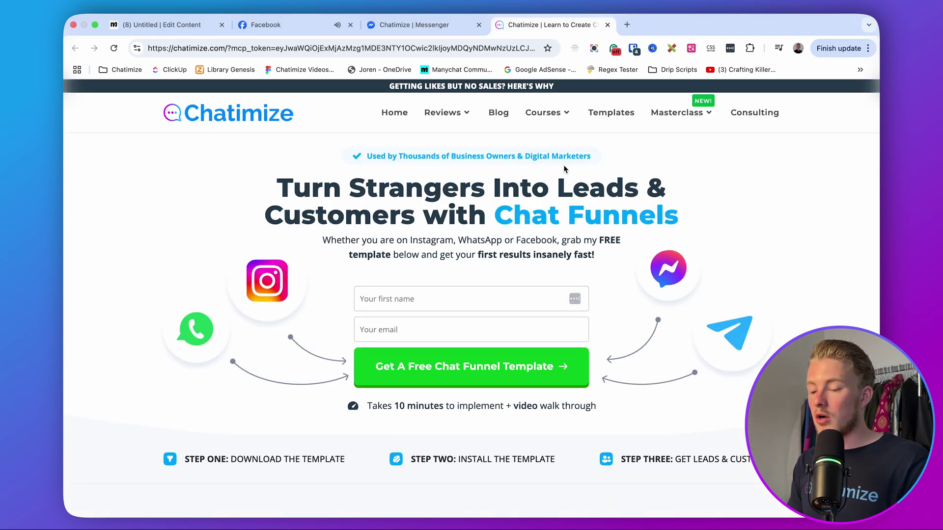
pyautogui.click(189, 26)
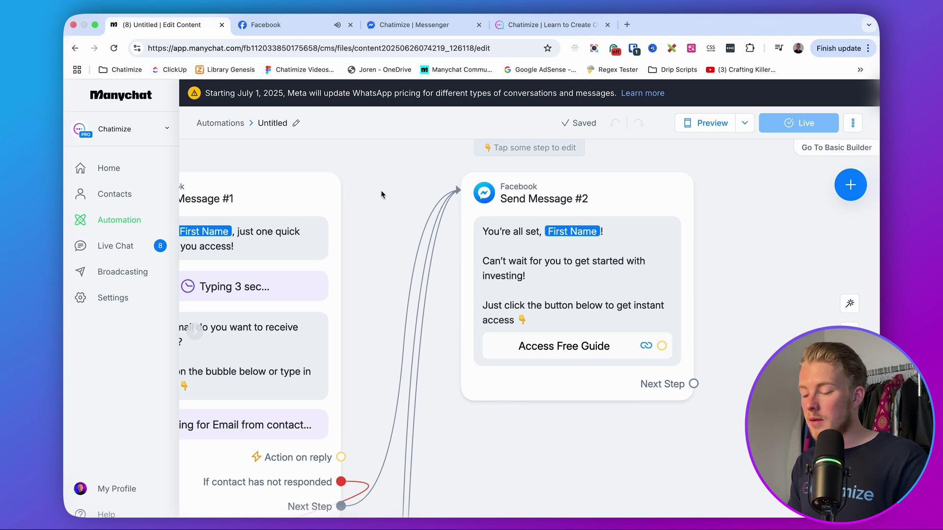
# Open the account's integration settings in a separate browser tab and examine the email marketing connections, including Klaviyo, ActiveCampaign and MailChimp.
pyautogui.scroll(-5, 381, 194)
pyautogui.moveTo(511, 263); pyautogui.dragTo(580, 257)
pyautogui.hscroll(3, 549, 337)
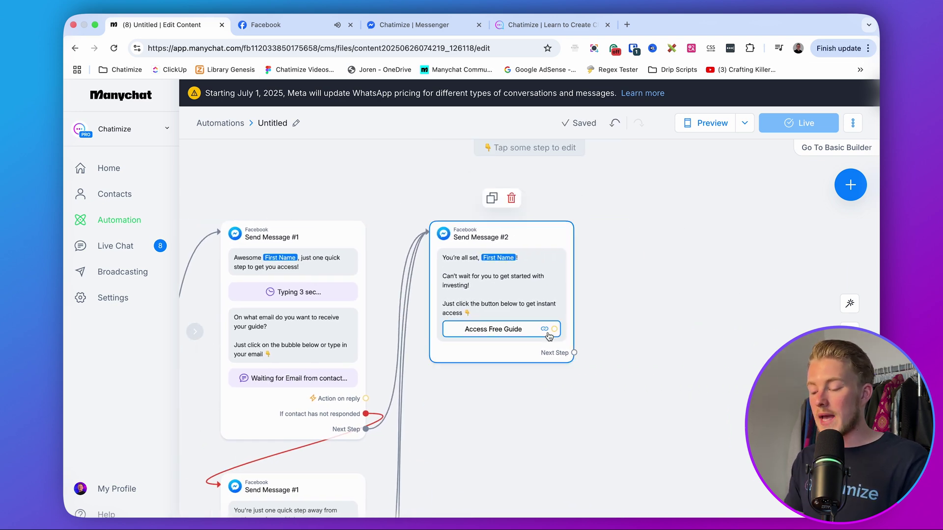
pyautogui.keyDown('super'); pyautogui.click(103, 298); pyautogui.keyUp('super')
pyautogui.click(288, 26)
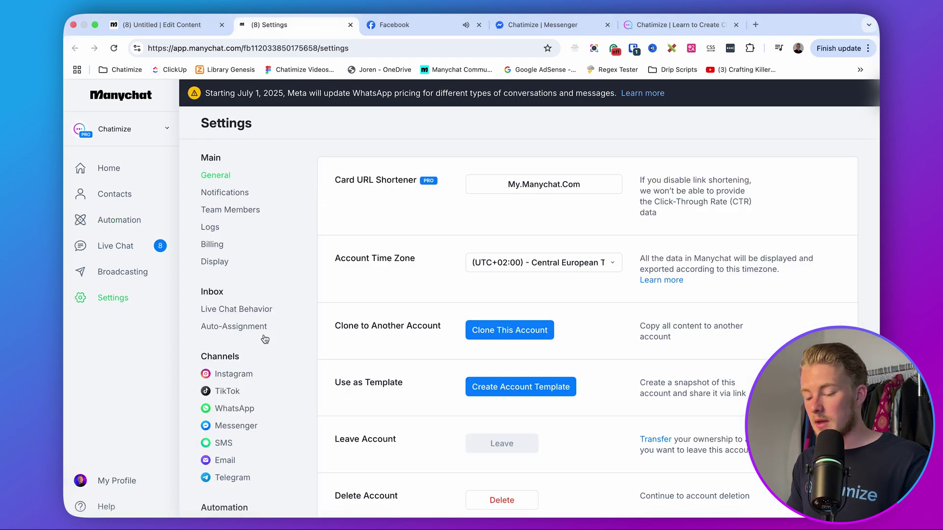
pyautogui.scroll(-5, 264, 339)
pyautogui.click(205, 440)
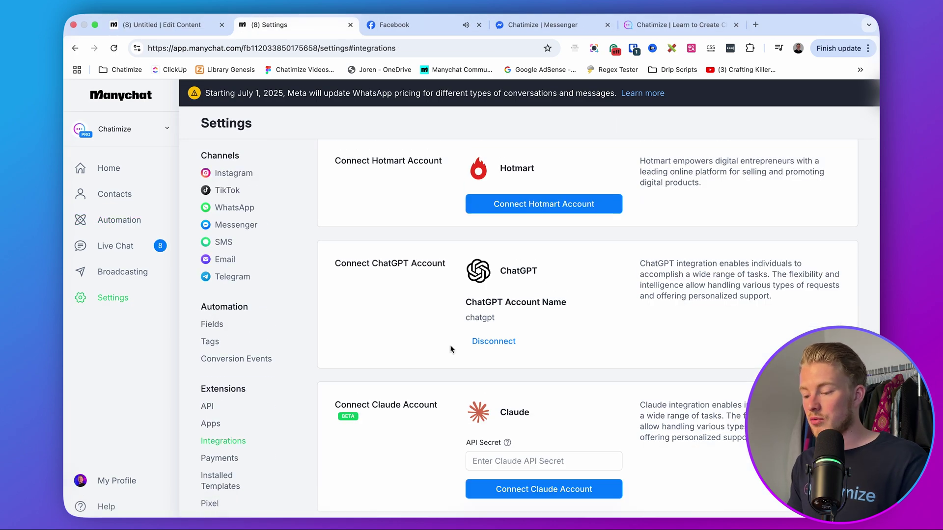
pyautogui.scroll(-20, 461, 262)
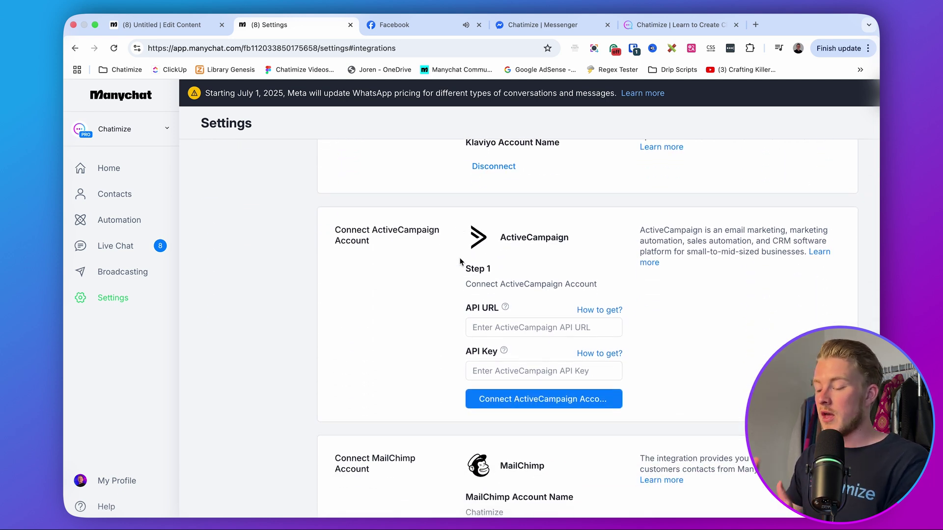
pyautogui.scroll(-4, 548, 261)
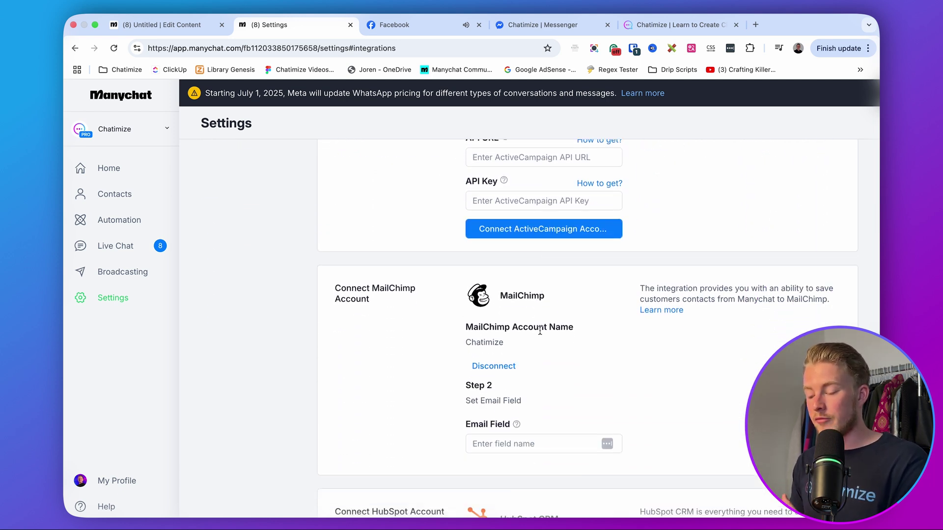
pyautogui.scroll(2, 540, 331)
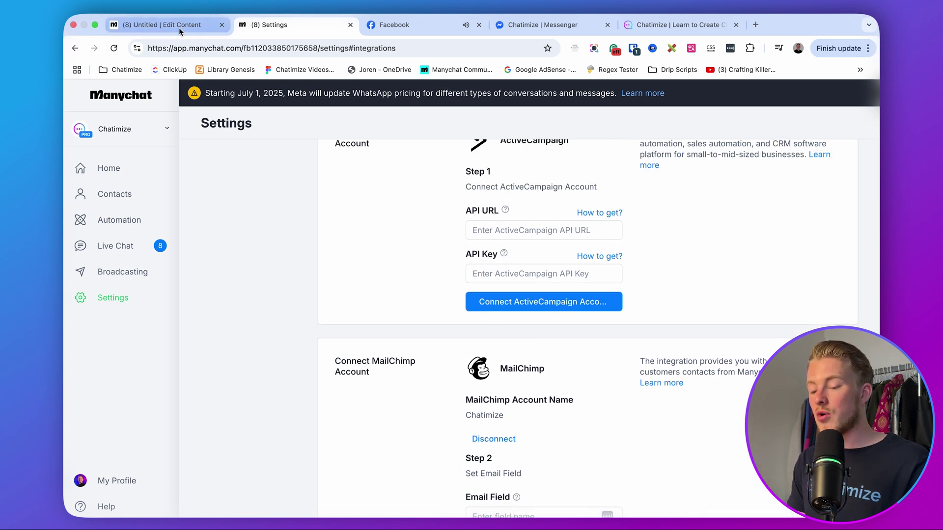
# Return to the automation flow and add an Actions step after the guide delivery message, Send Message #2.
pyautogui.click(162, 25)
pyautogui.moveTo(725, 288); pyautogui.dragTo(612, 291)
pyautogui.scroll(3, 611, 290)
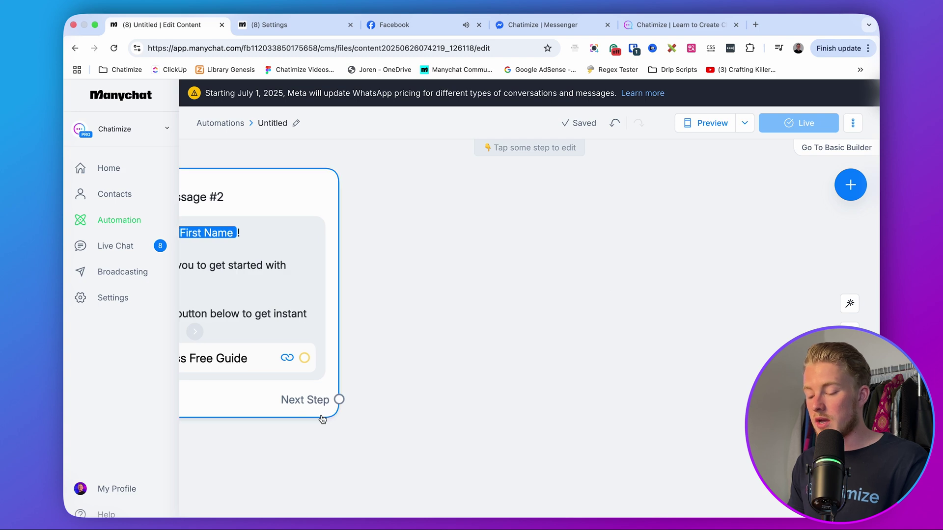
pyautogui.moveTo(339, 399); pyautogui.dragTo(433, 194)
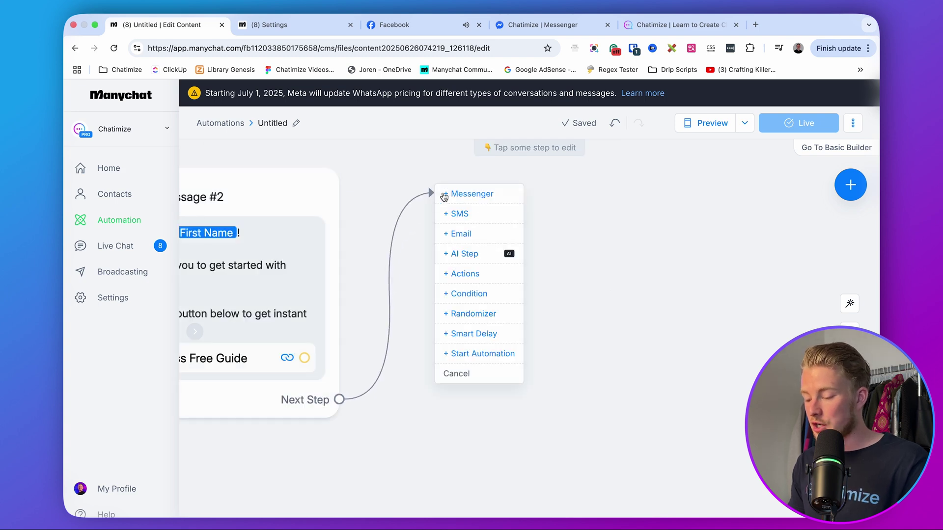
pyautogui.click(470, 274)
# Add the MailChimp action "Add Contact to a List" to the new actions step and check its Email field setting.
pyautogui.click(276, 214)
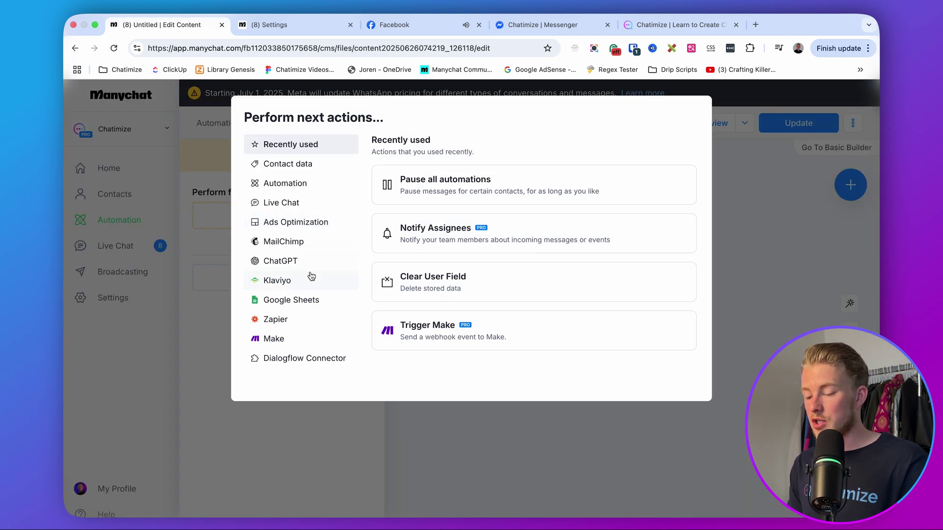
pyautogui.click(296, 248)
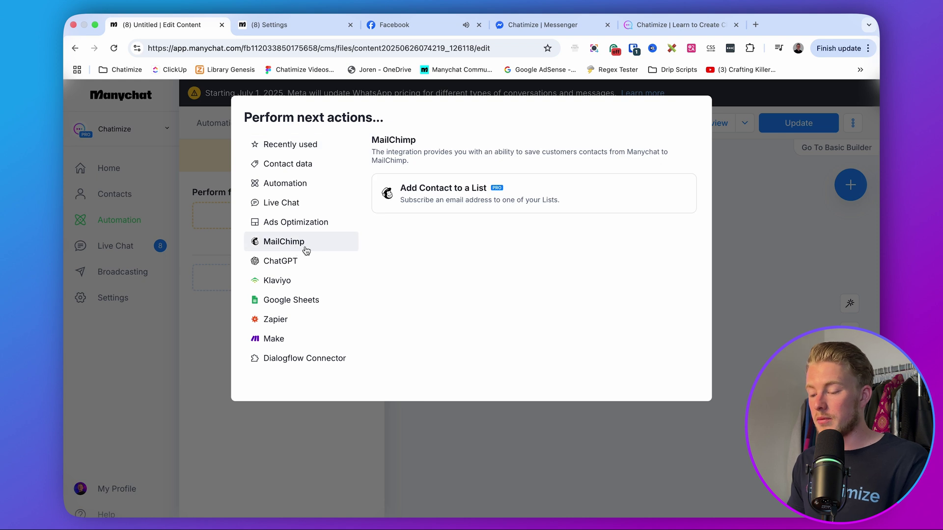
pyautogui.click(430, 206)
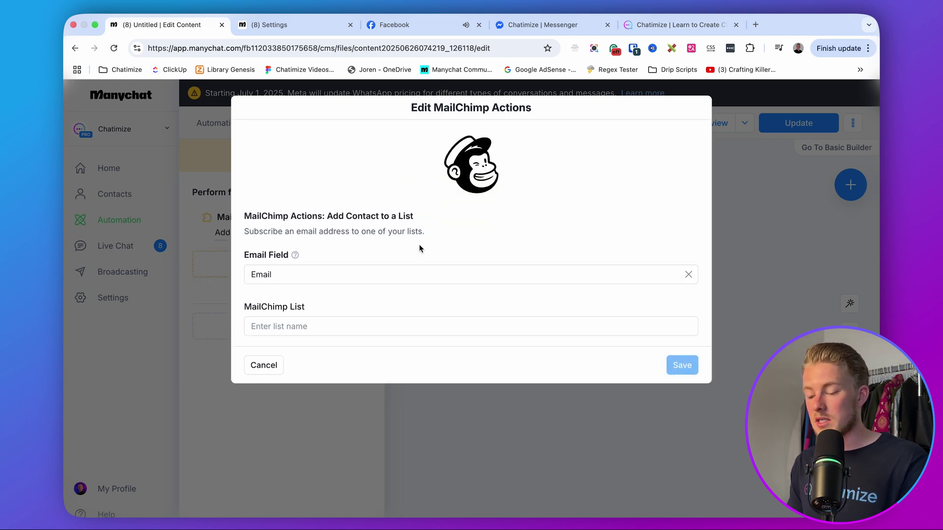
pyautogui.moveTo(241, 260); pyautogui.dragTo(352, 259)
pyautogui.click(299, 276)
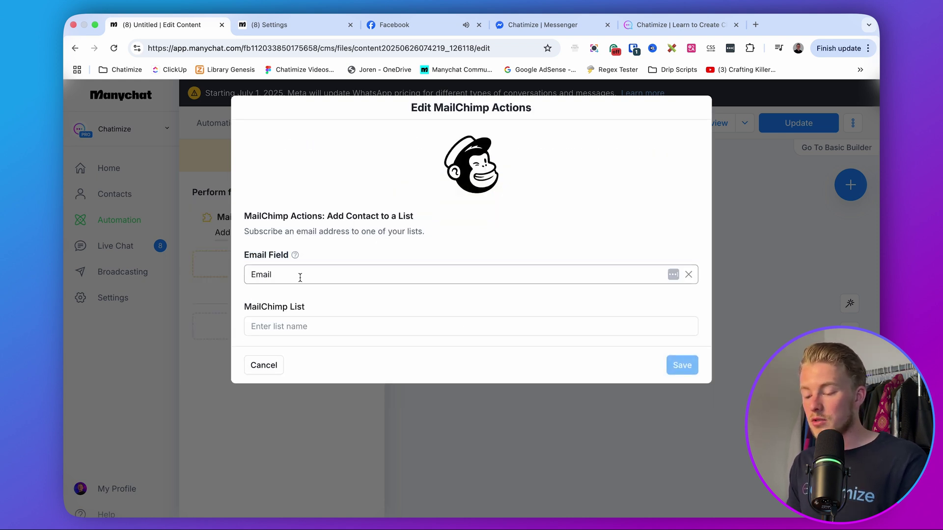